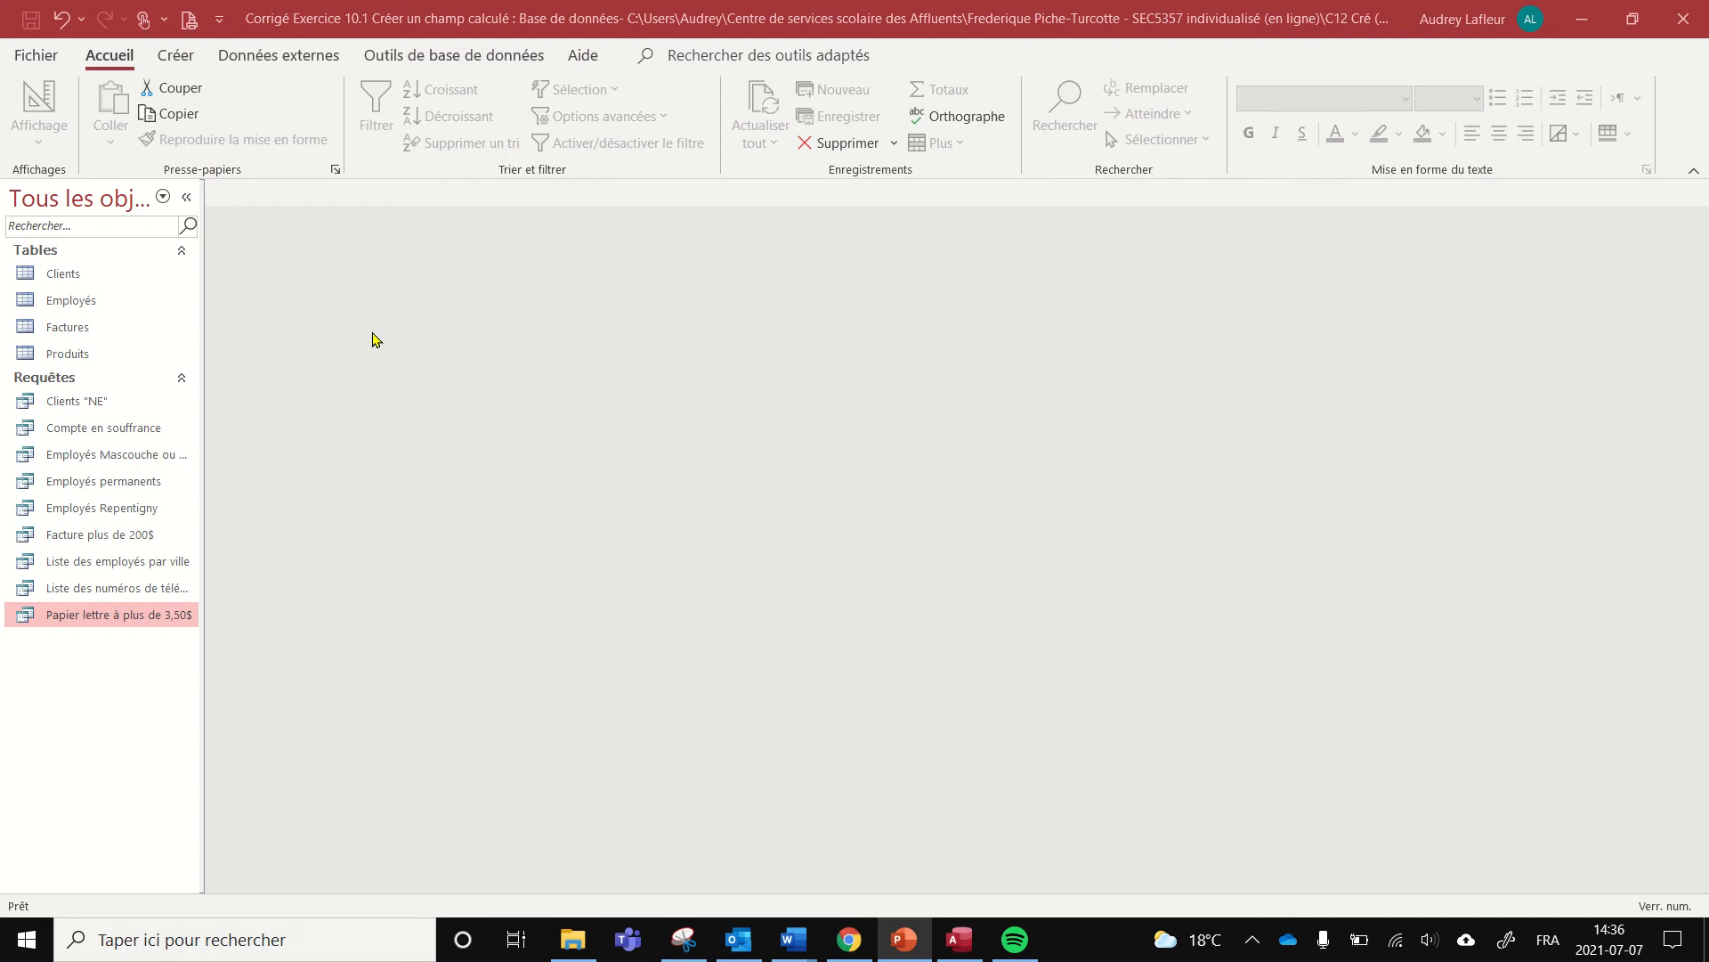
Create a new query in design view and add the Clients and Factures tables to it
click(174, 54)
click(173, 55)
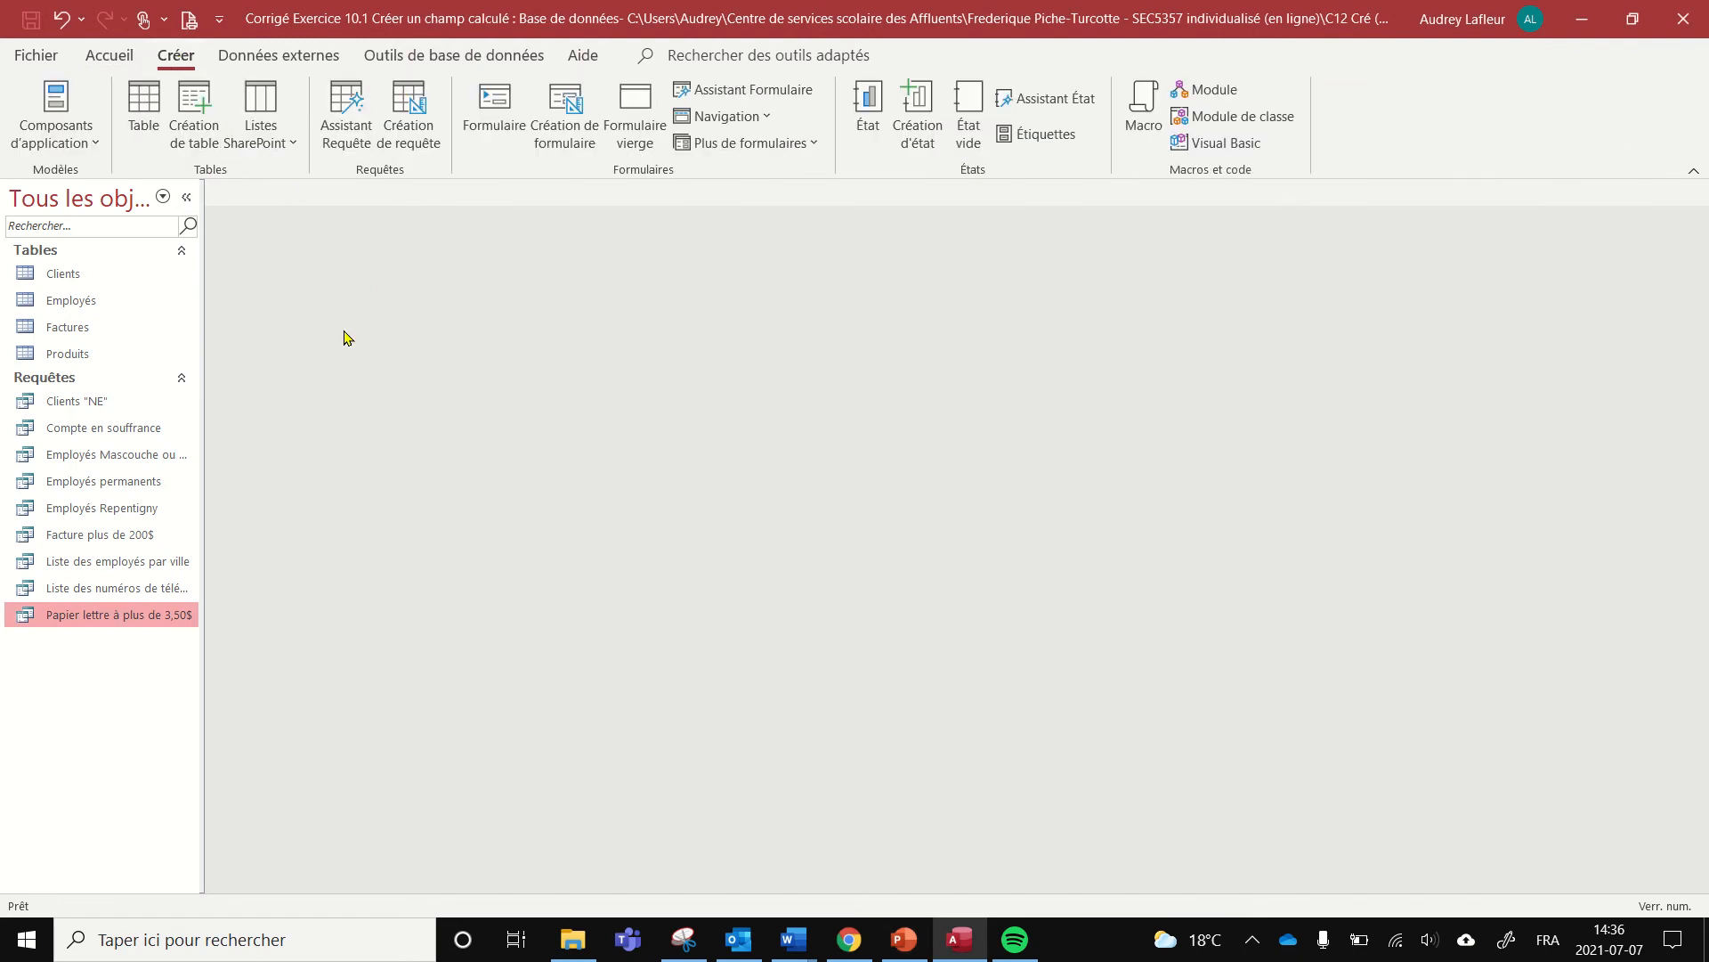
click(392, 112)
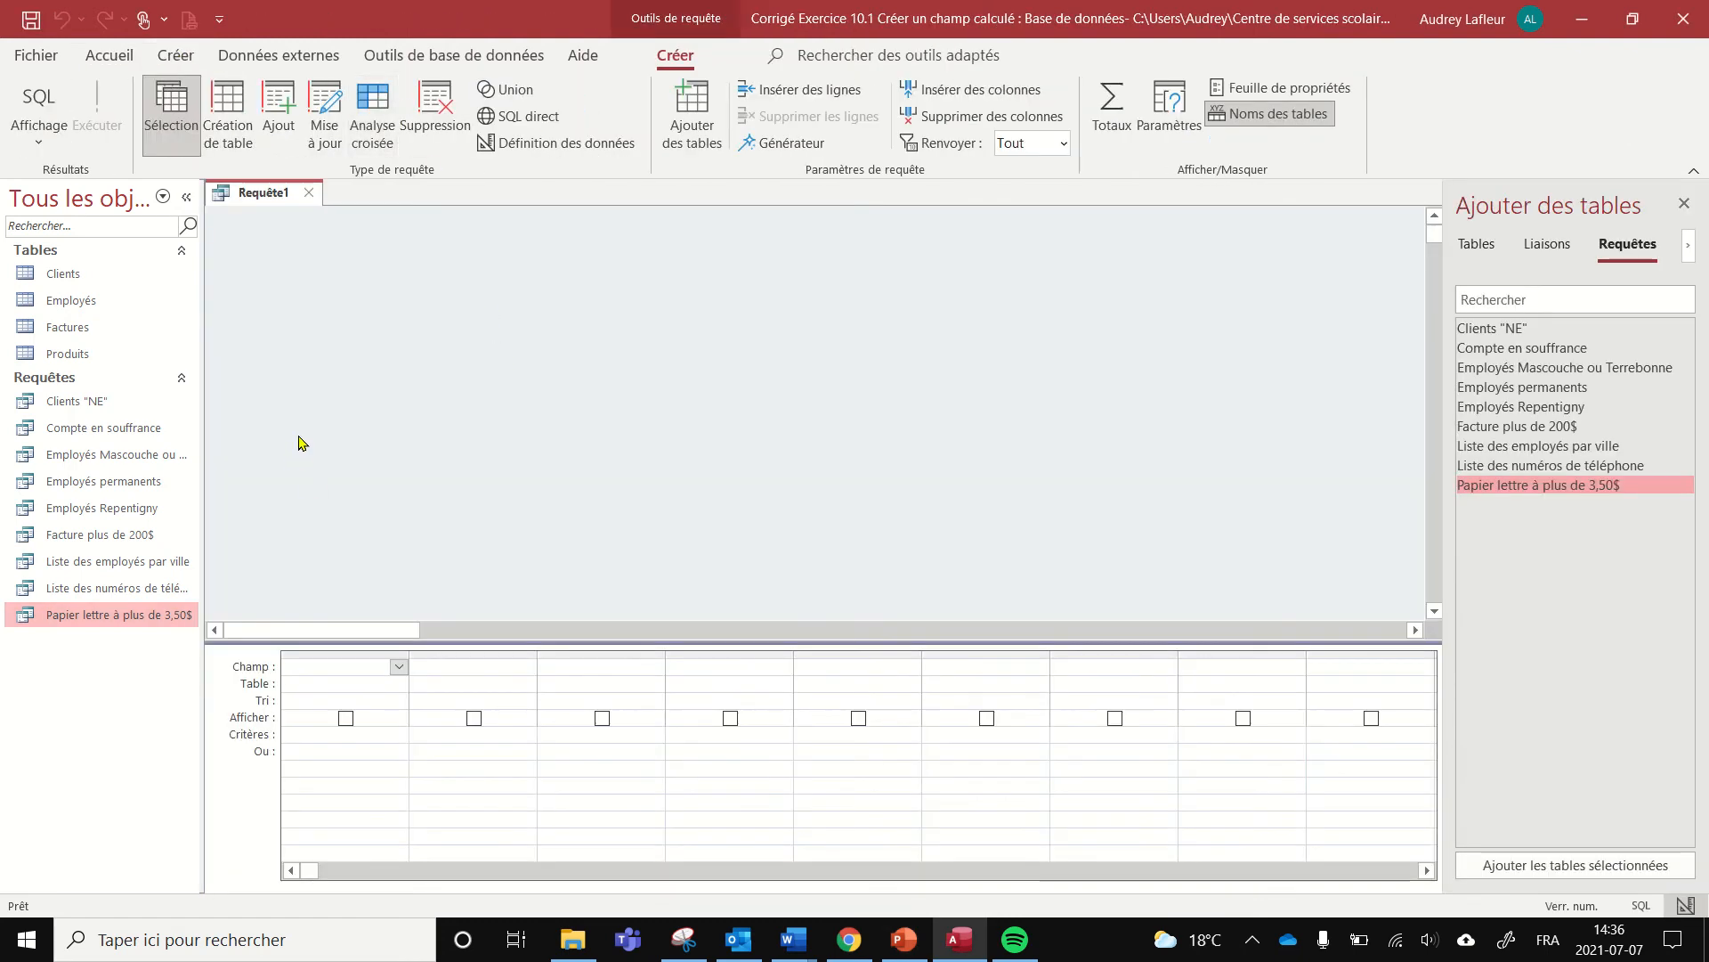
click(1475, 243)
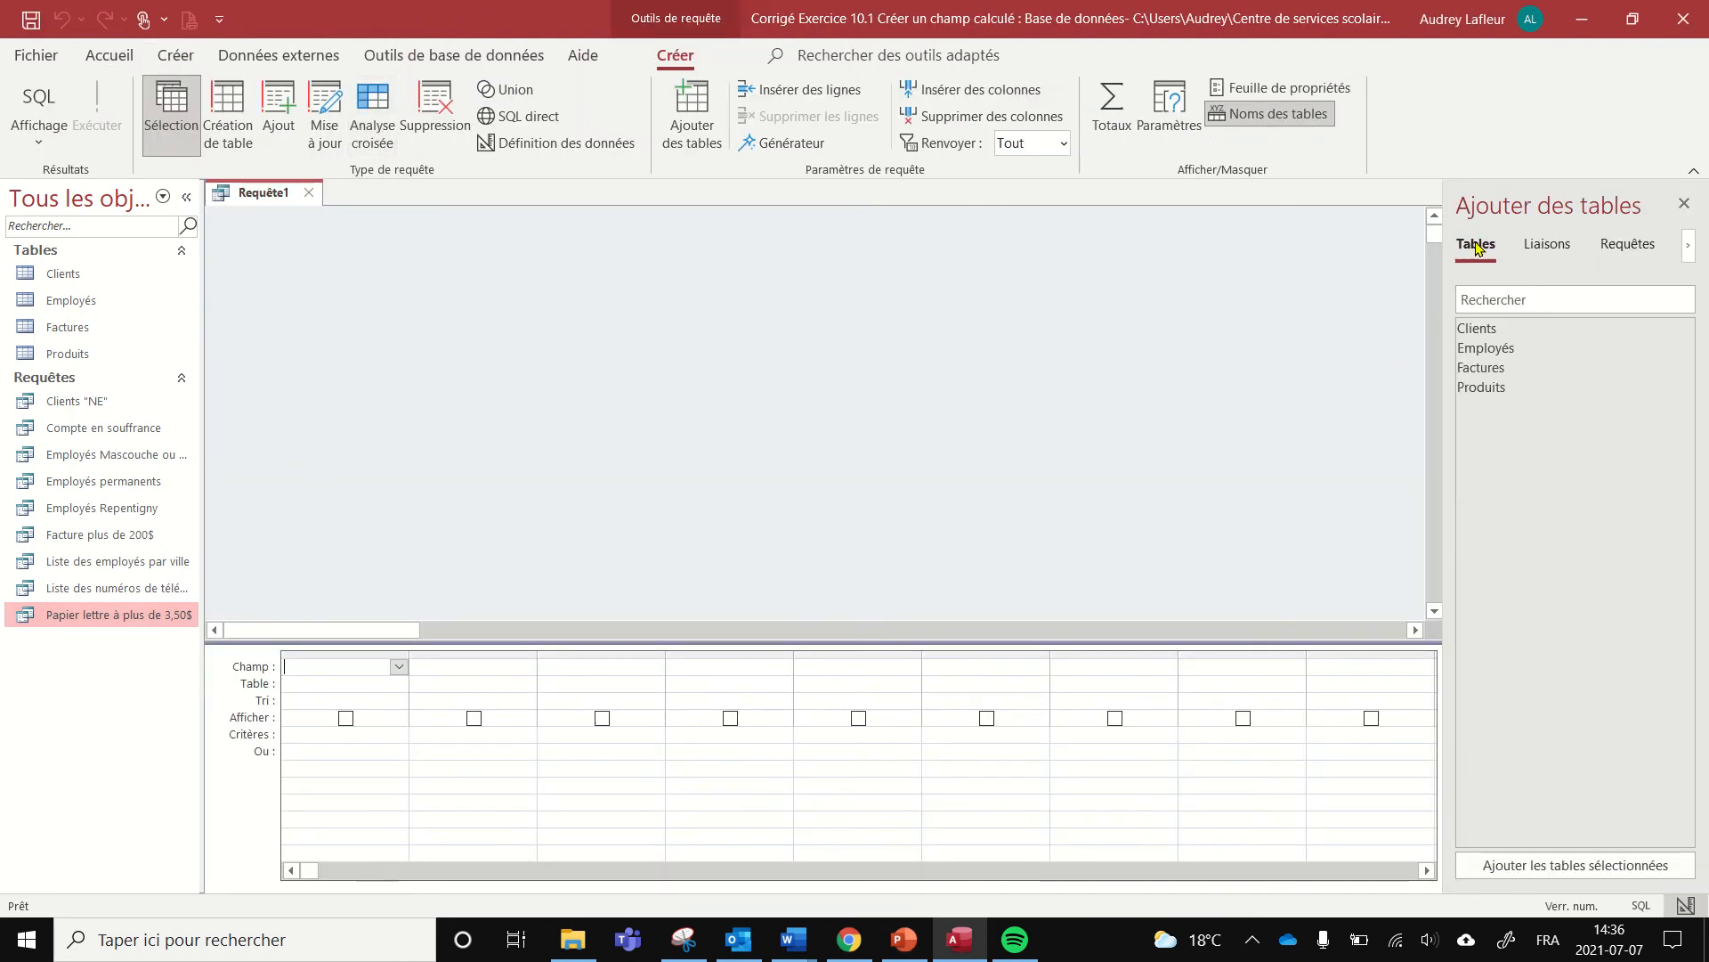
double_click(1501, 331)
double_click(1492, 367)
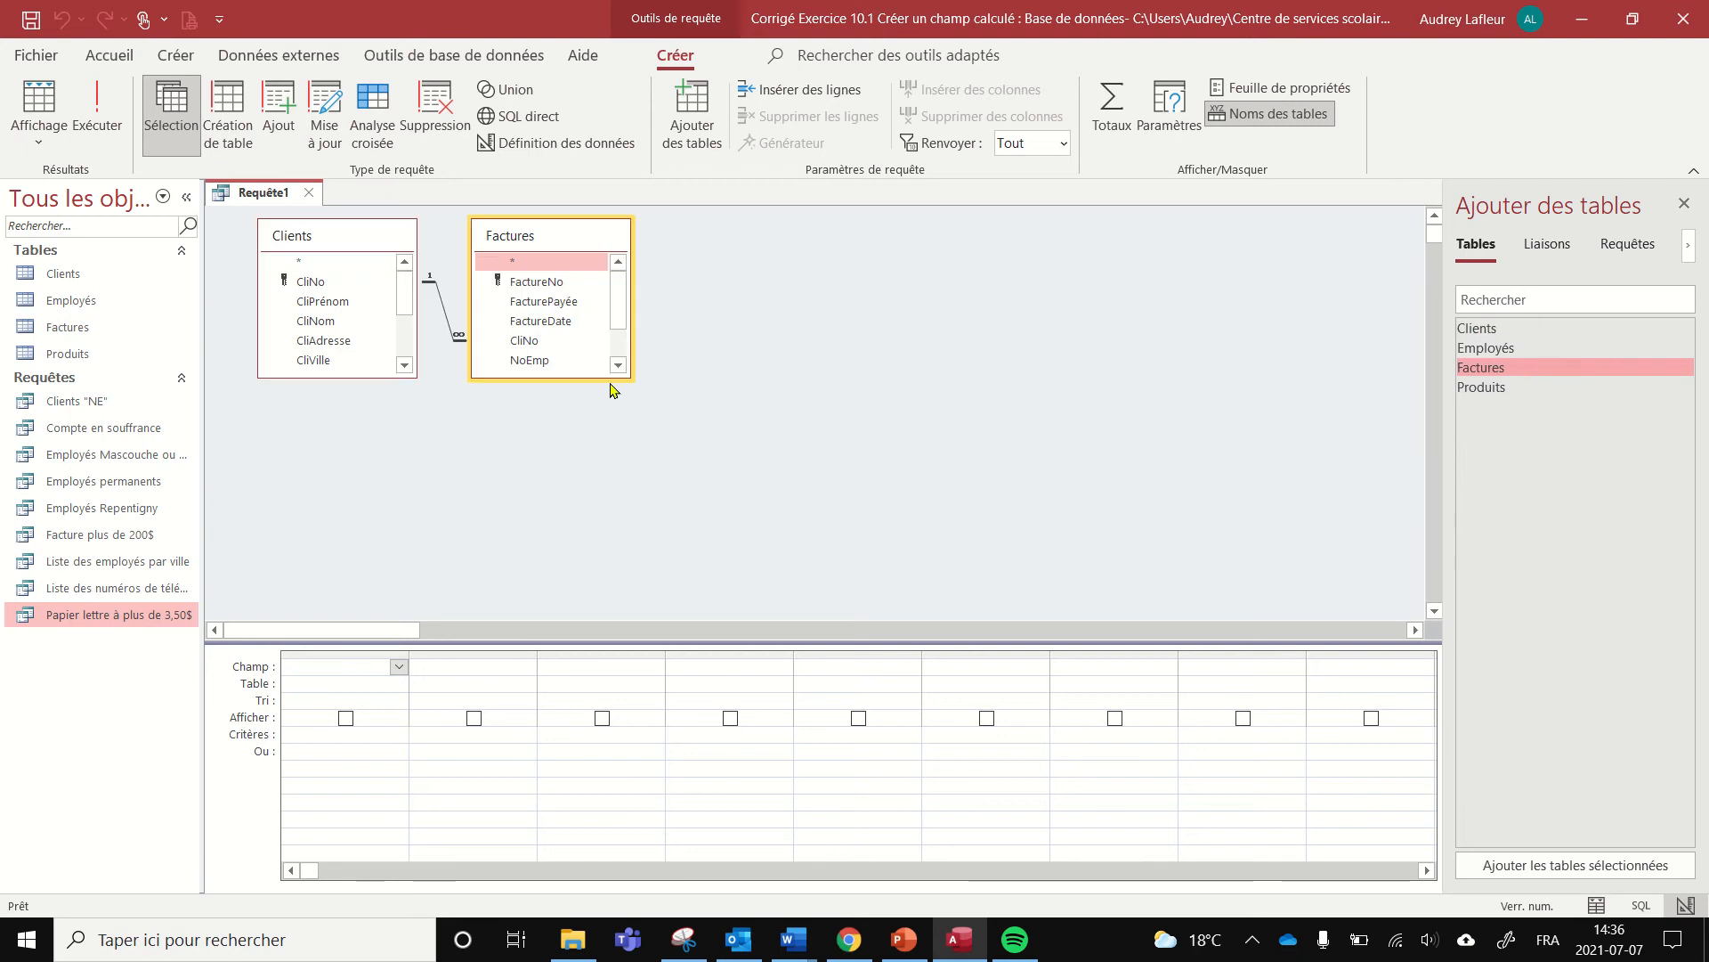
Enlarge the Clients and Factures field lists in the query design so that all their fields show
click(357, 370)
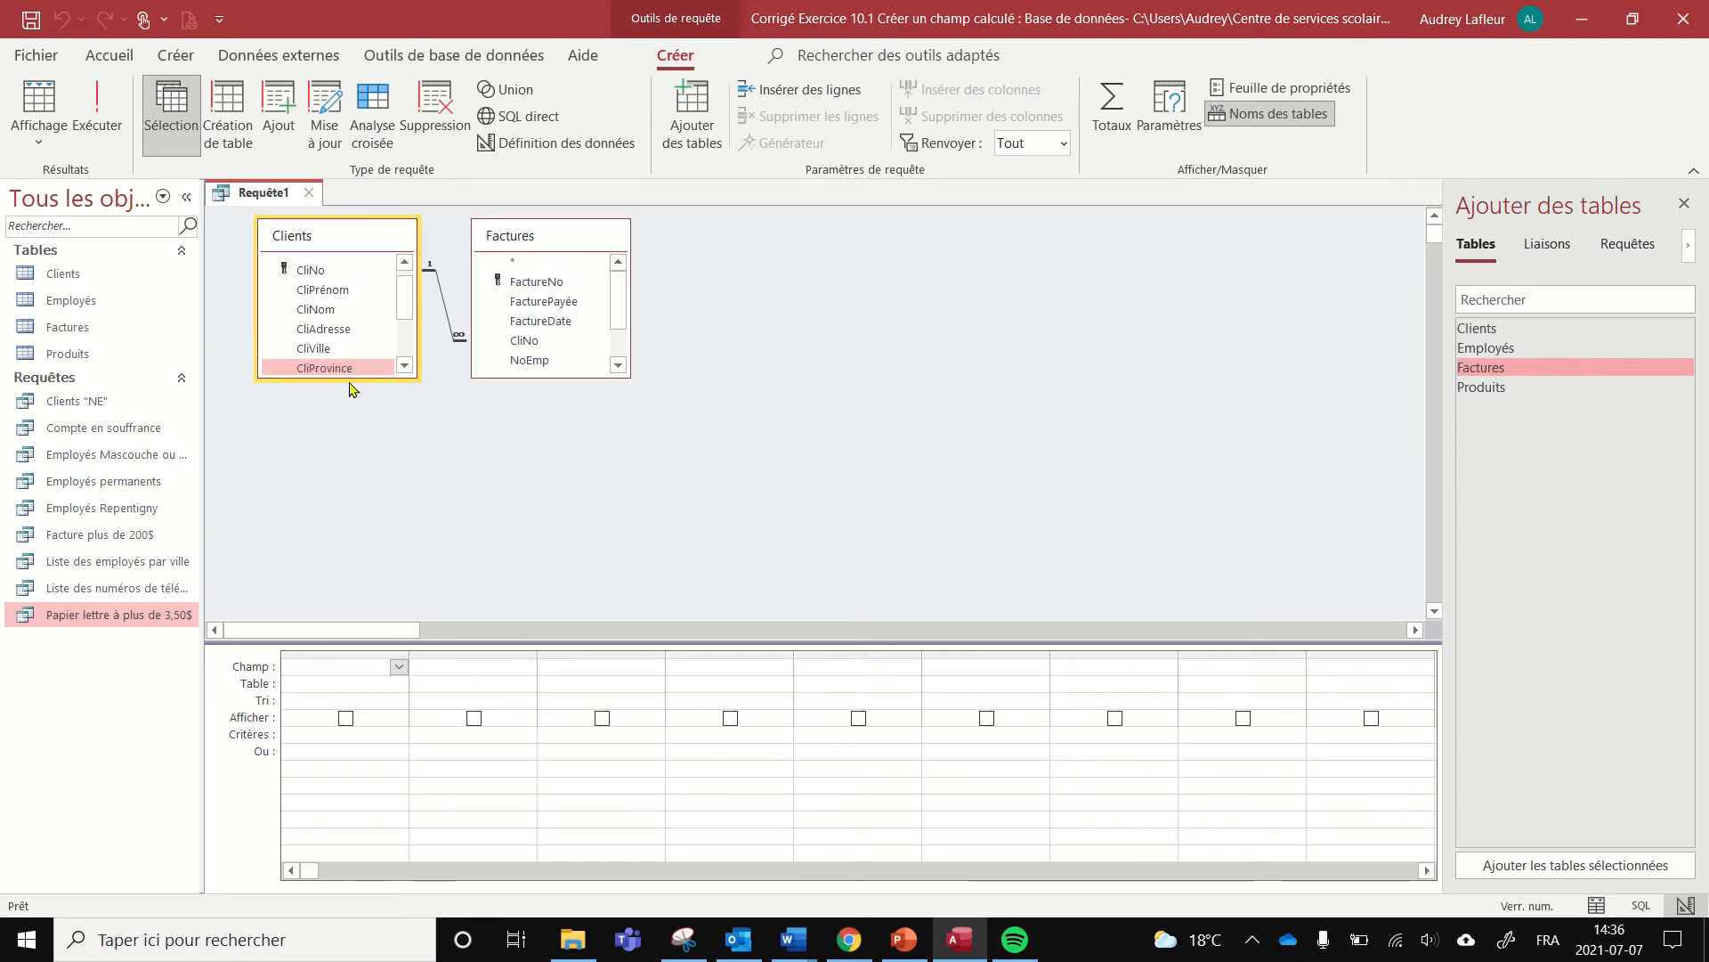
drag(348, 380, 336, 552)
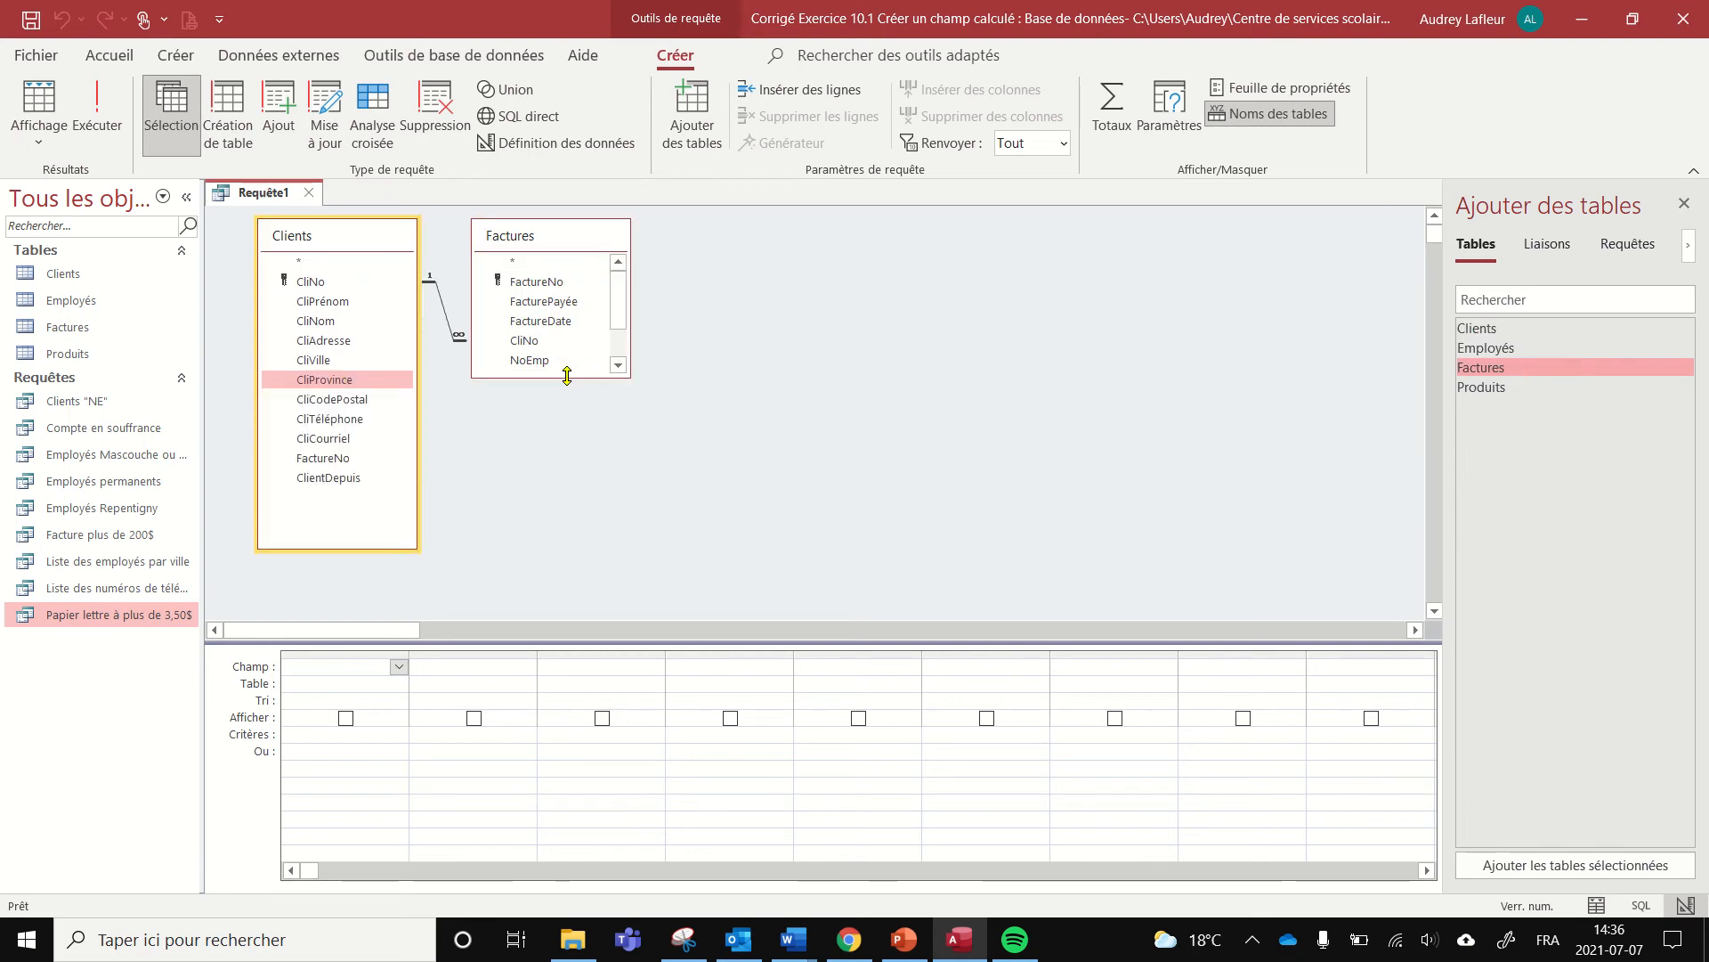
drag(567, 376, 573, 533)
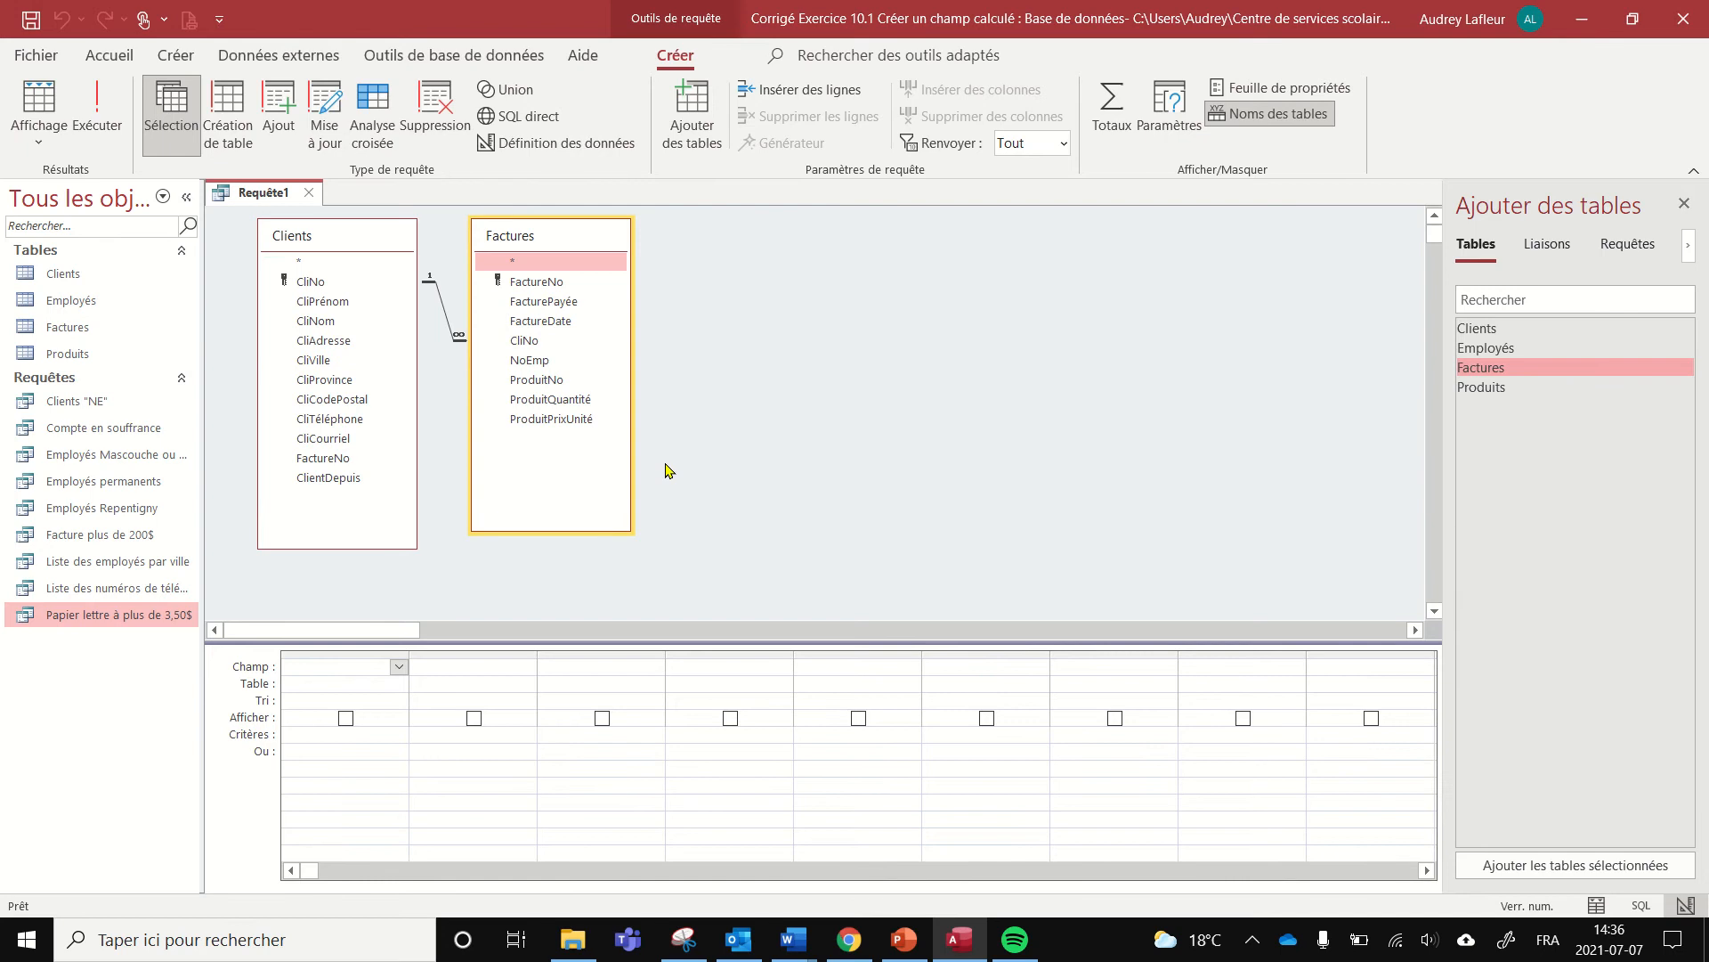
Add the CliPrénom and CliNom fields from Clients to the query grid, deleting the duplicate CliNom column
double_click(346, 303)
double_click(336, 321)
double_click(336, 321)
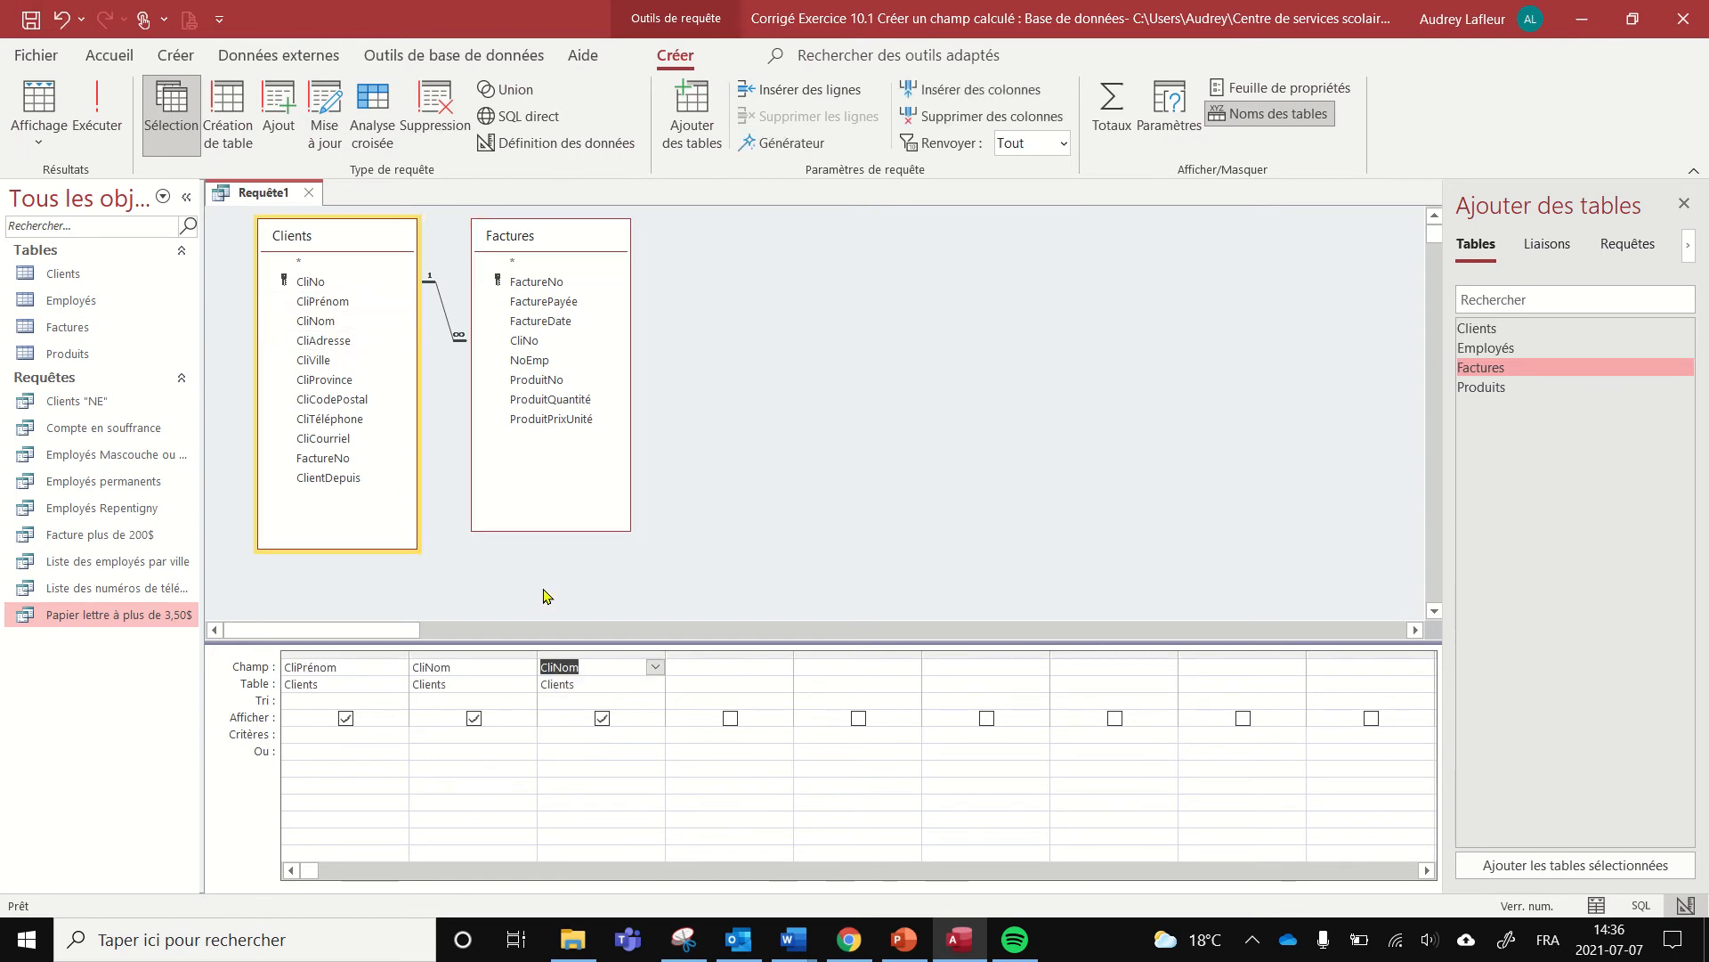
click(591, 655)
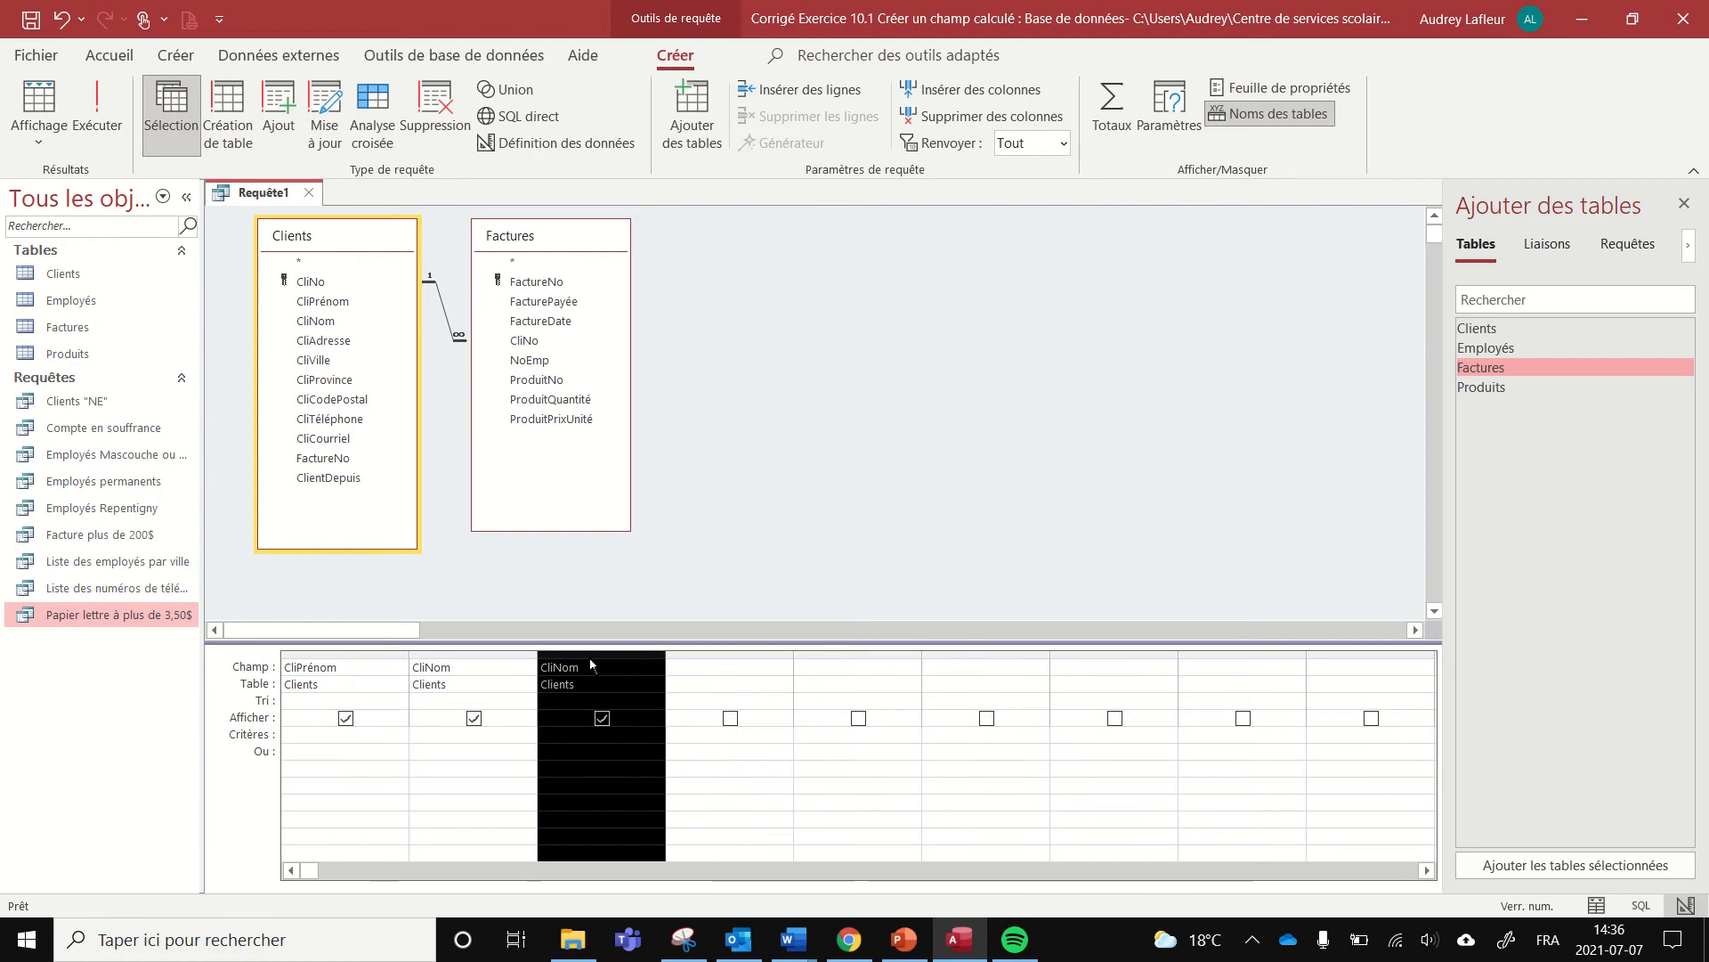
key(Delete)
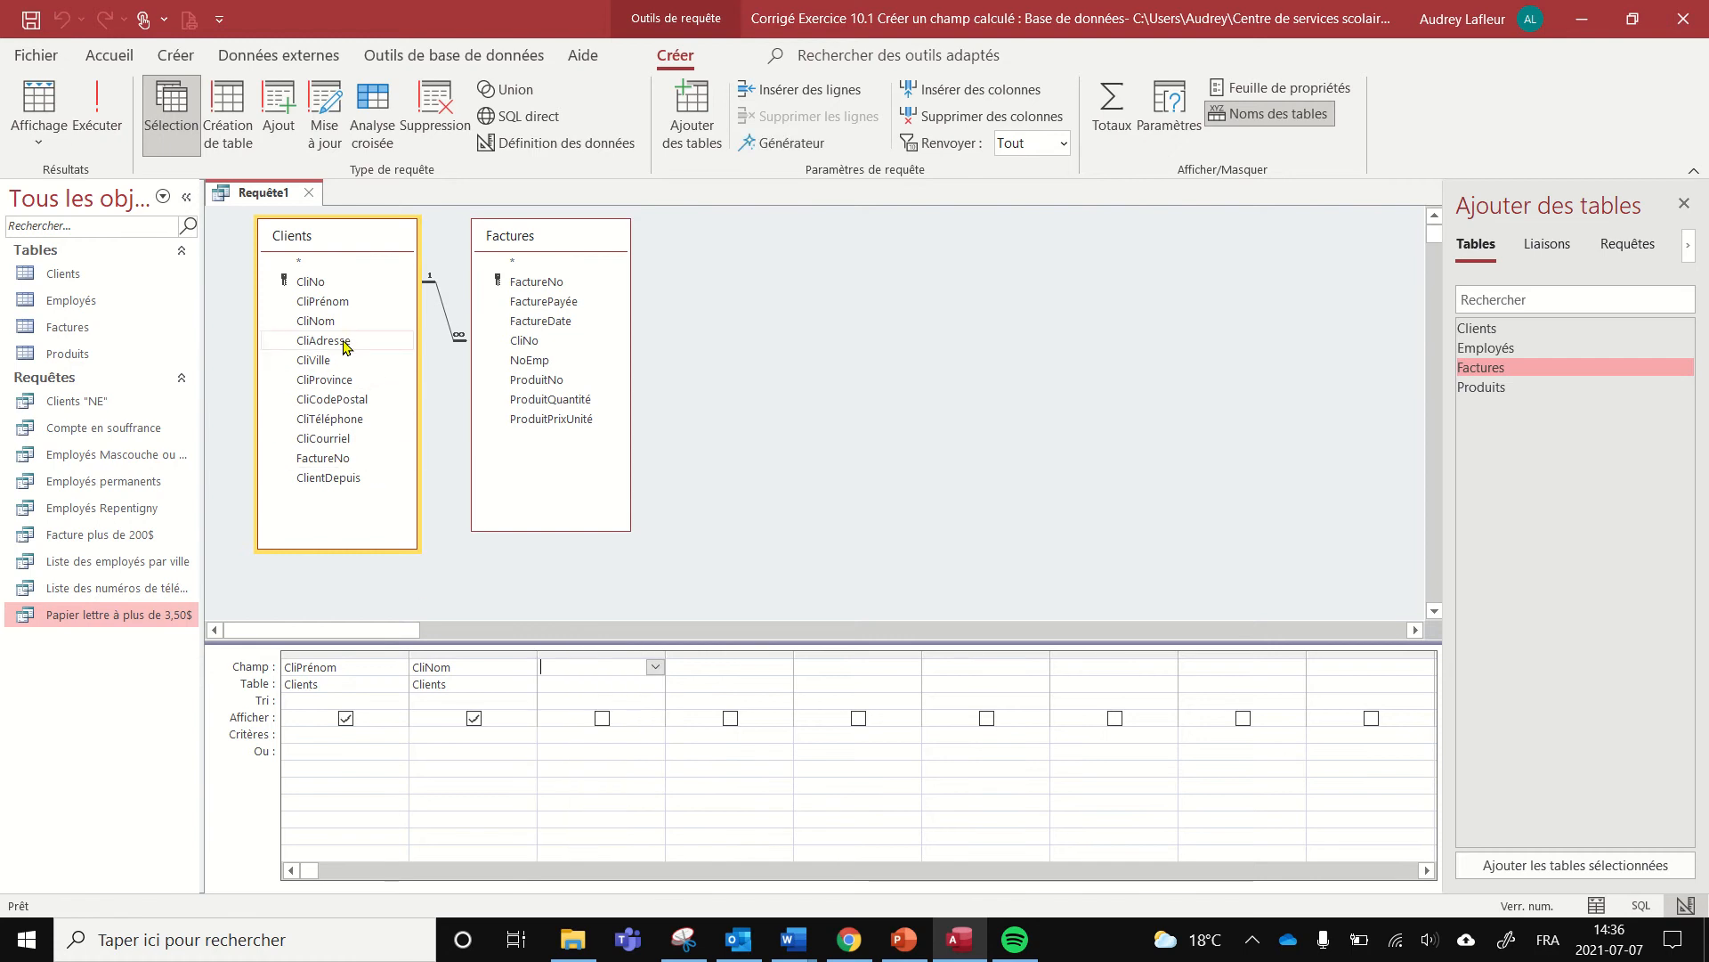
Add CliAdresse, CliVille, CliProvince, CliCodePostal and CliCourriel from Clients, plus ProduitQuantité and ProduitPrixUnité from Factures, to the query grid
double_click(346, 346)
double_click(344, 361)
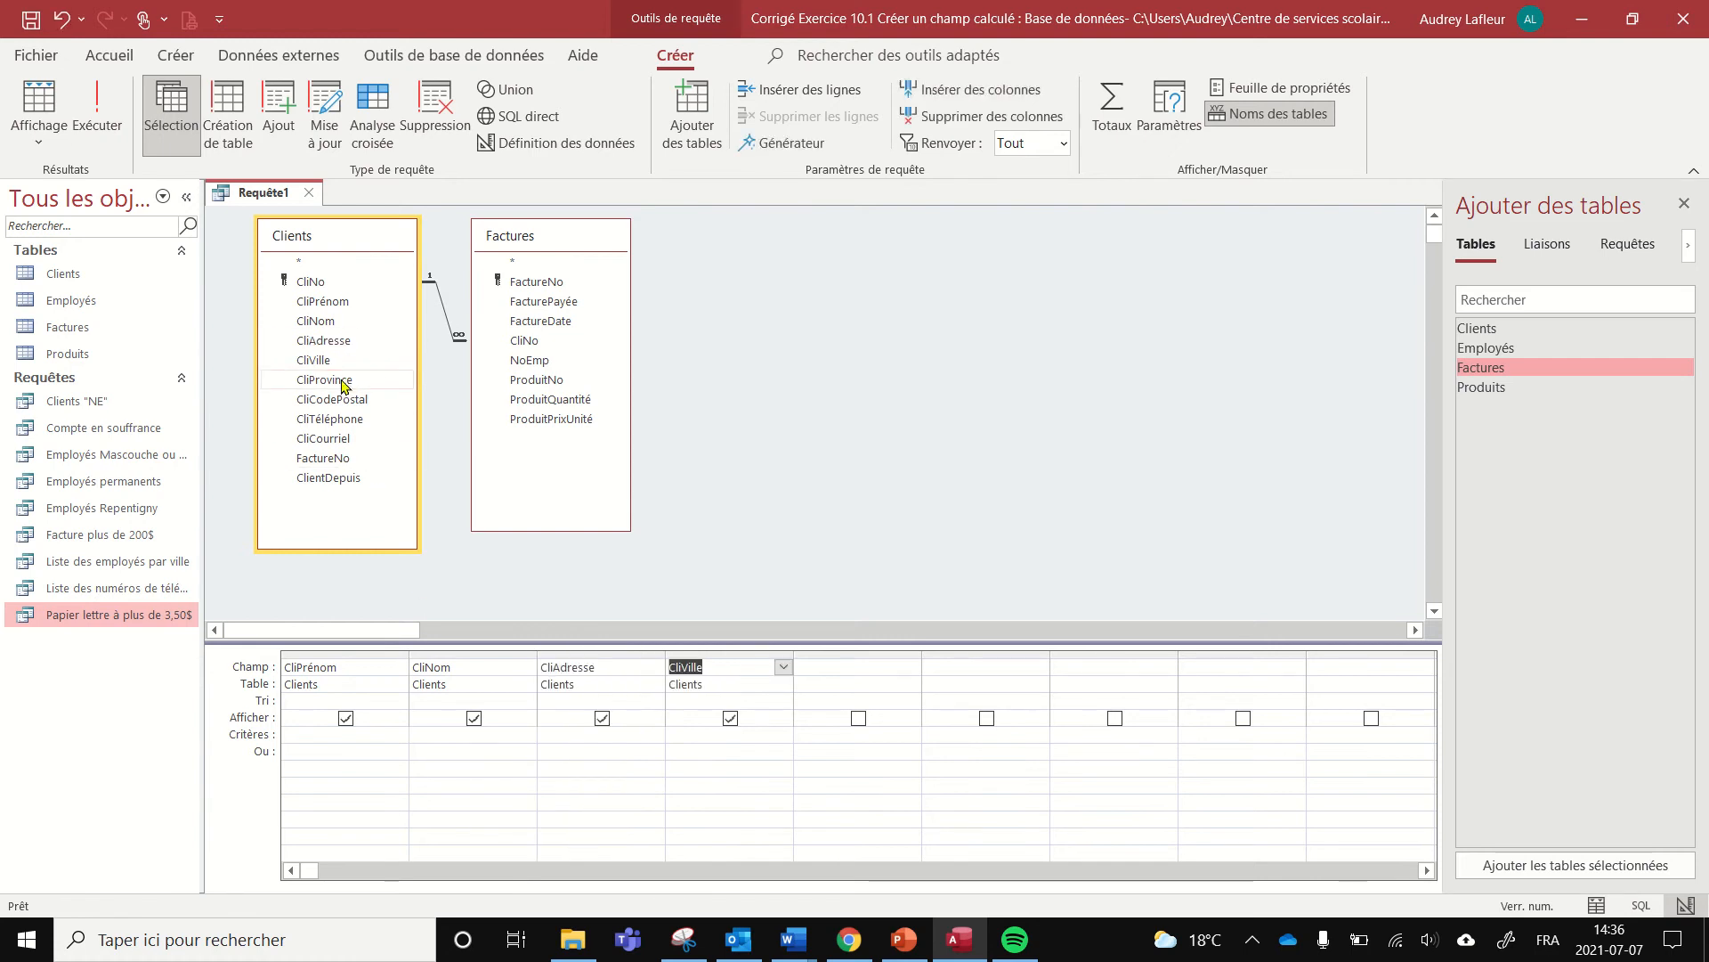
double_click(349, 380)
double_click(338, 400)
double_click(326, 439)
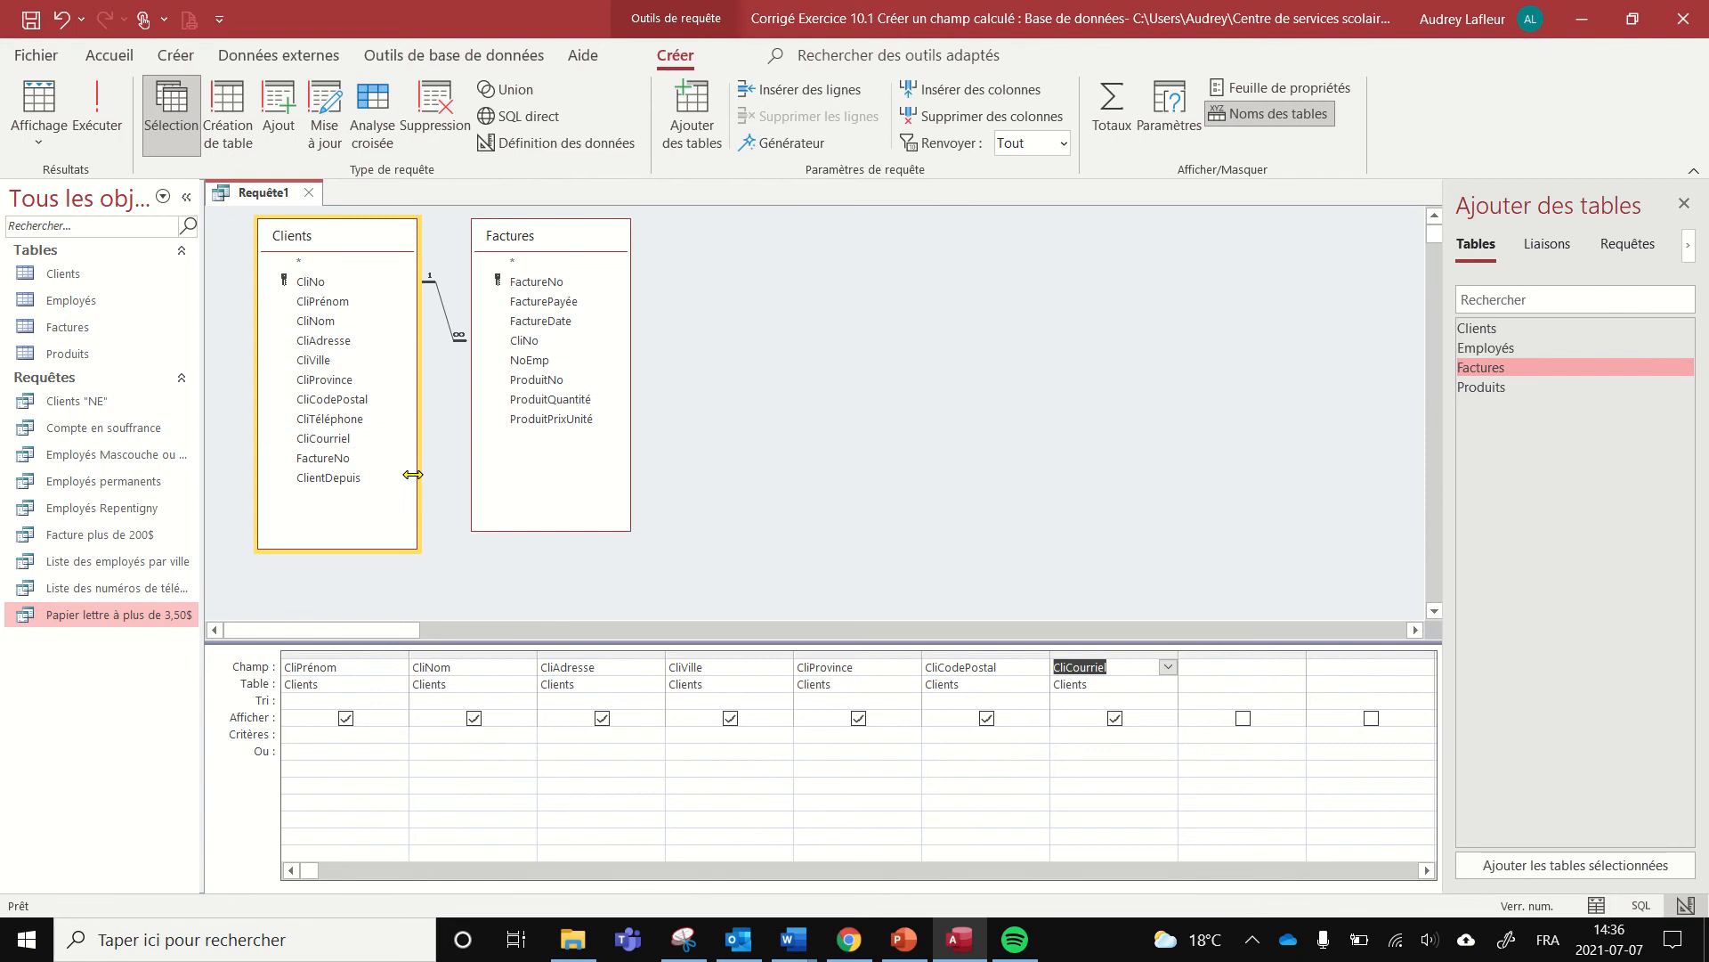
double_click(563, 399)
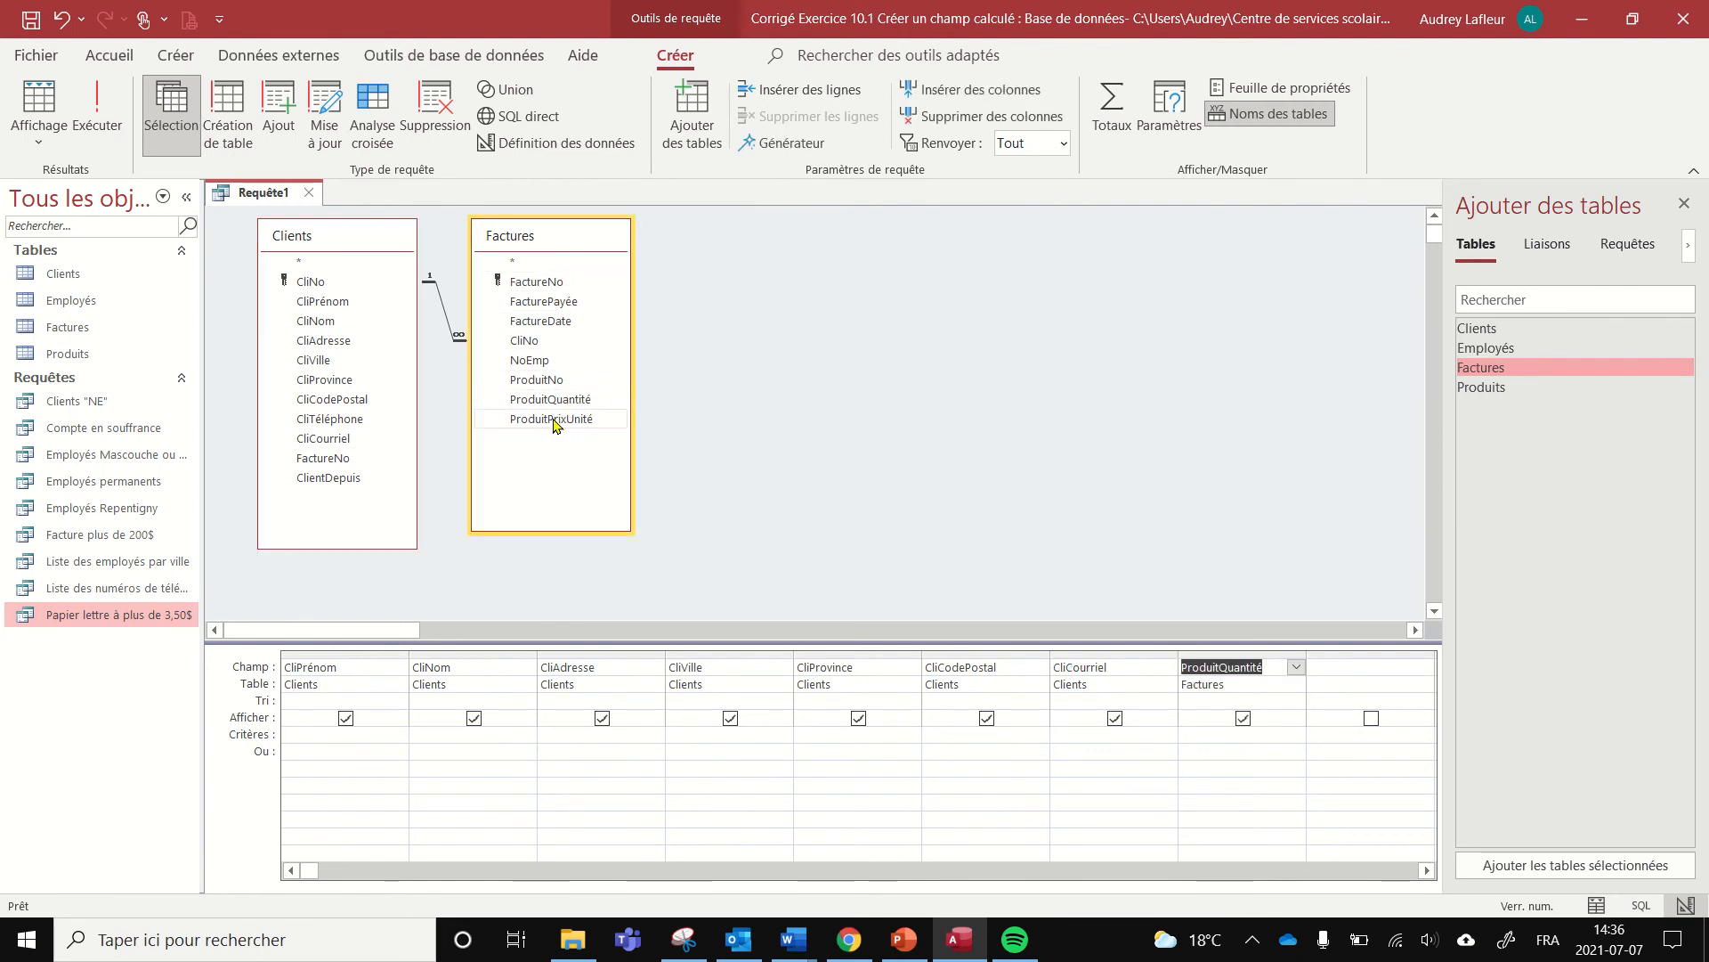
double_click(558, 420)
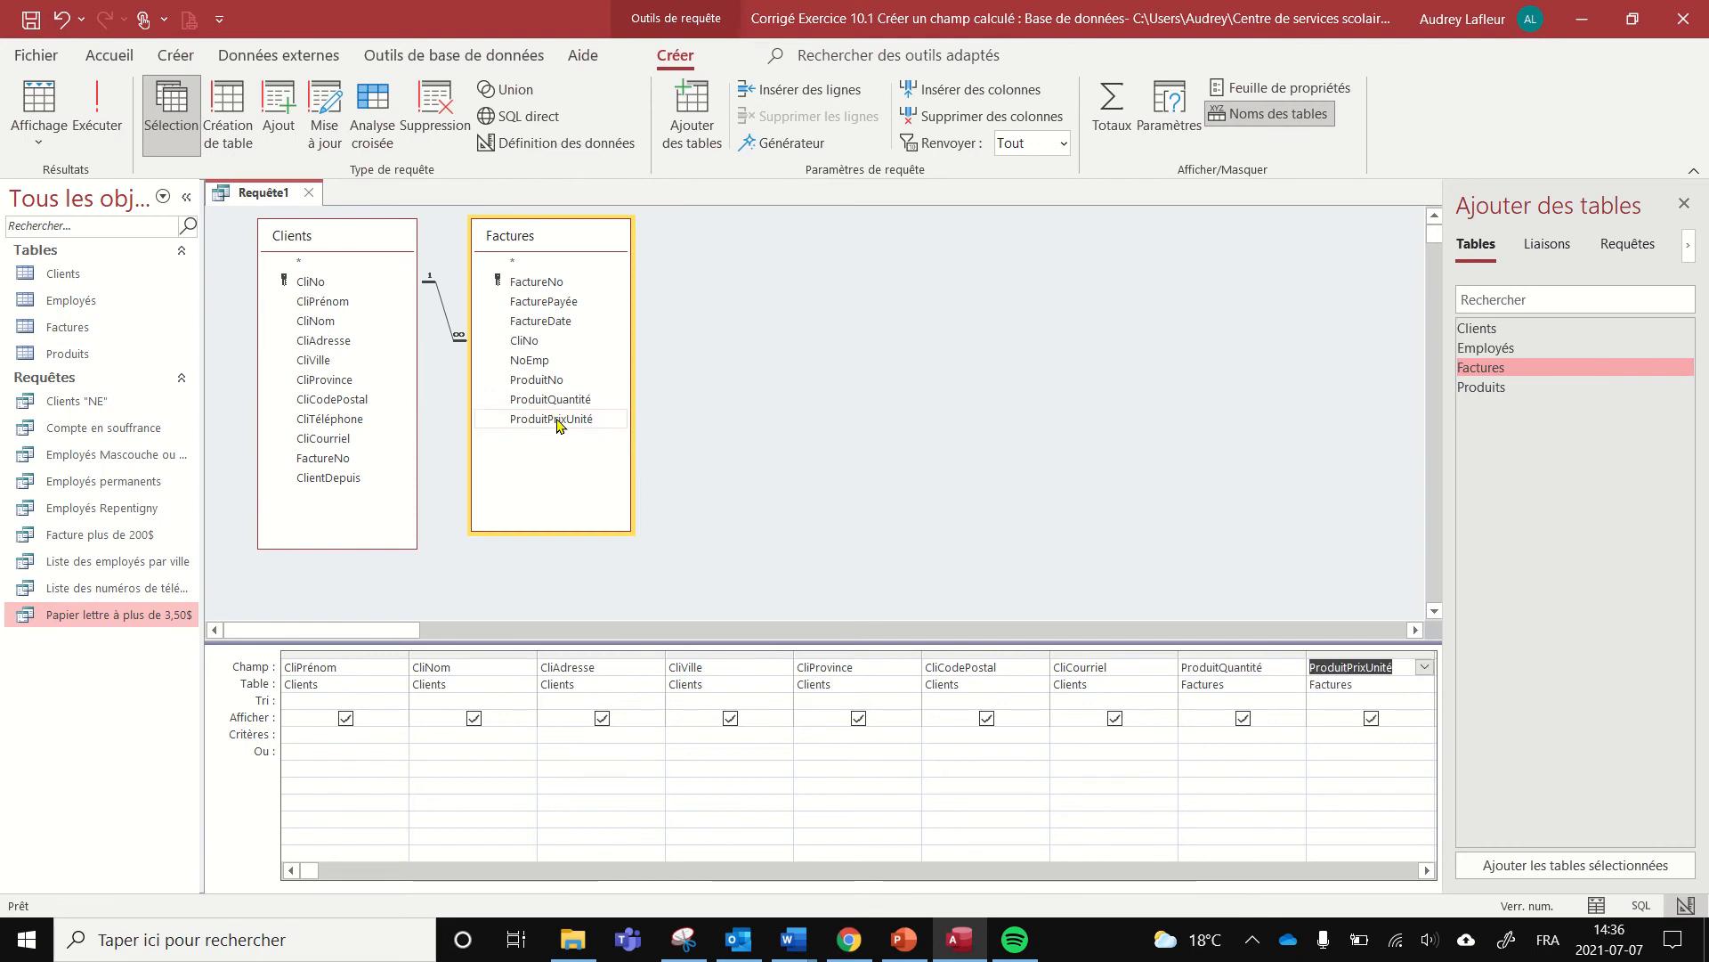
Enter the calculated field Prix total:[ProduitQuantité]*[ProduitPrixUnité] through the Zoom dialog in the first empty column after ProduitPrixUnité
click(1427, 871)
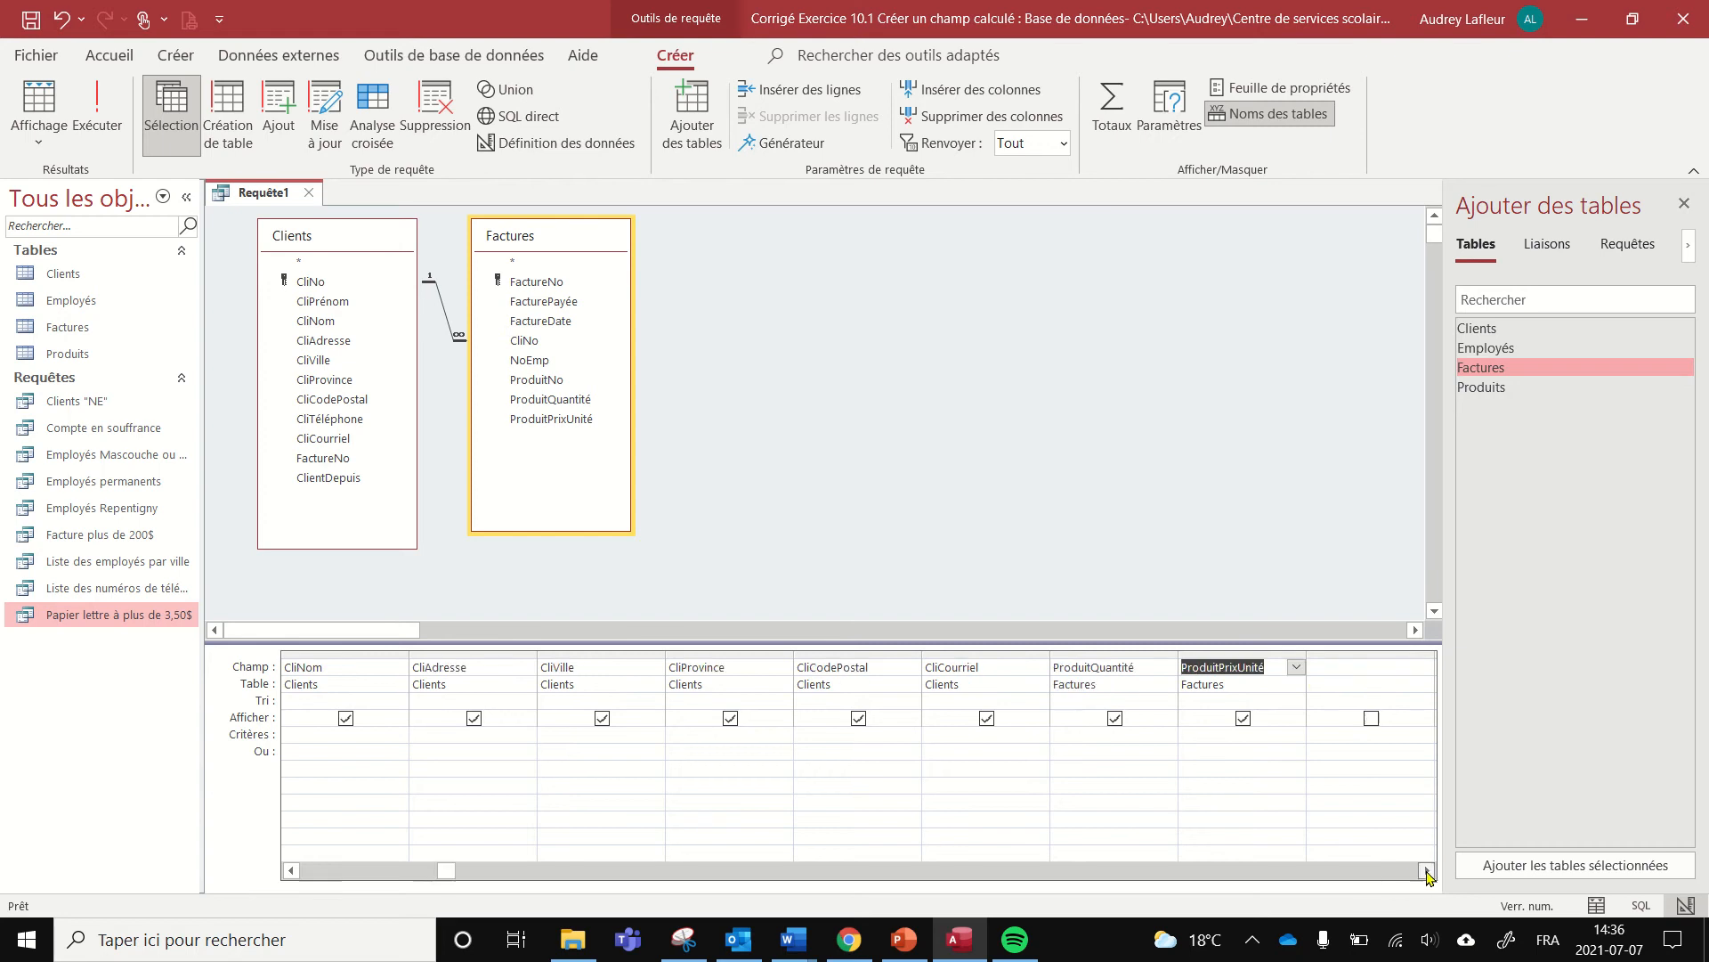
click(1427, 871)
click(1428, 870)
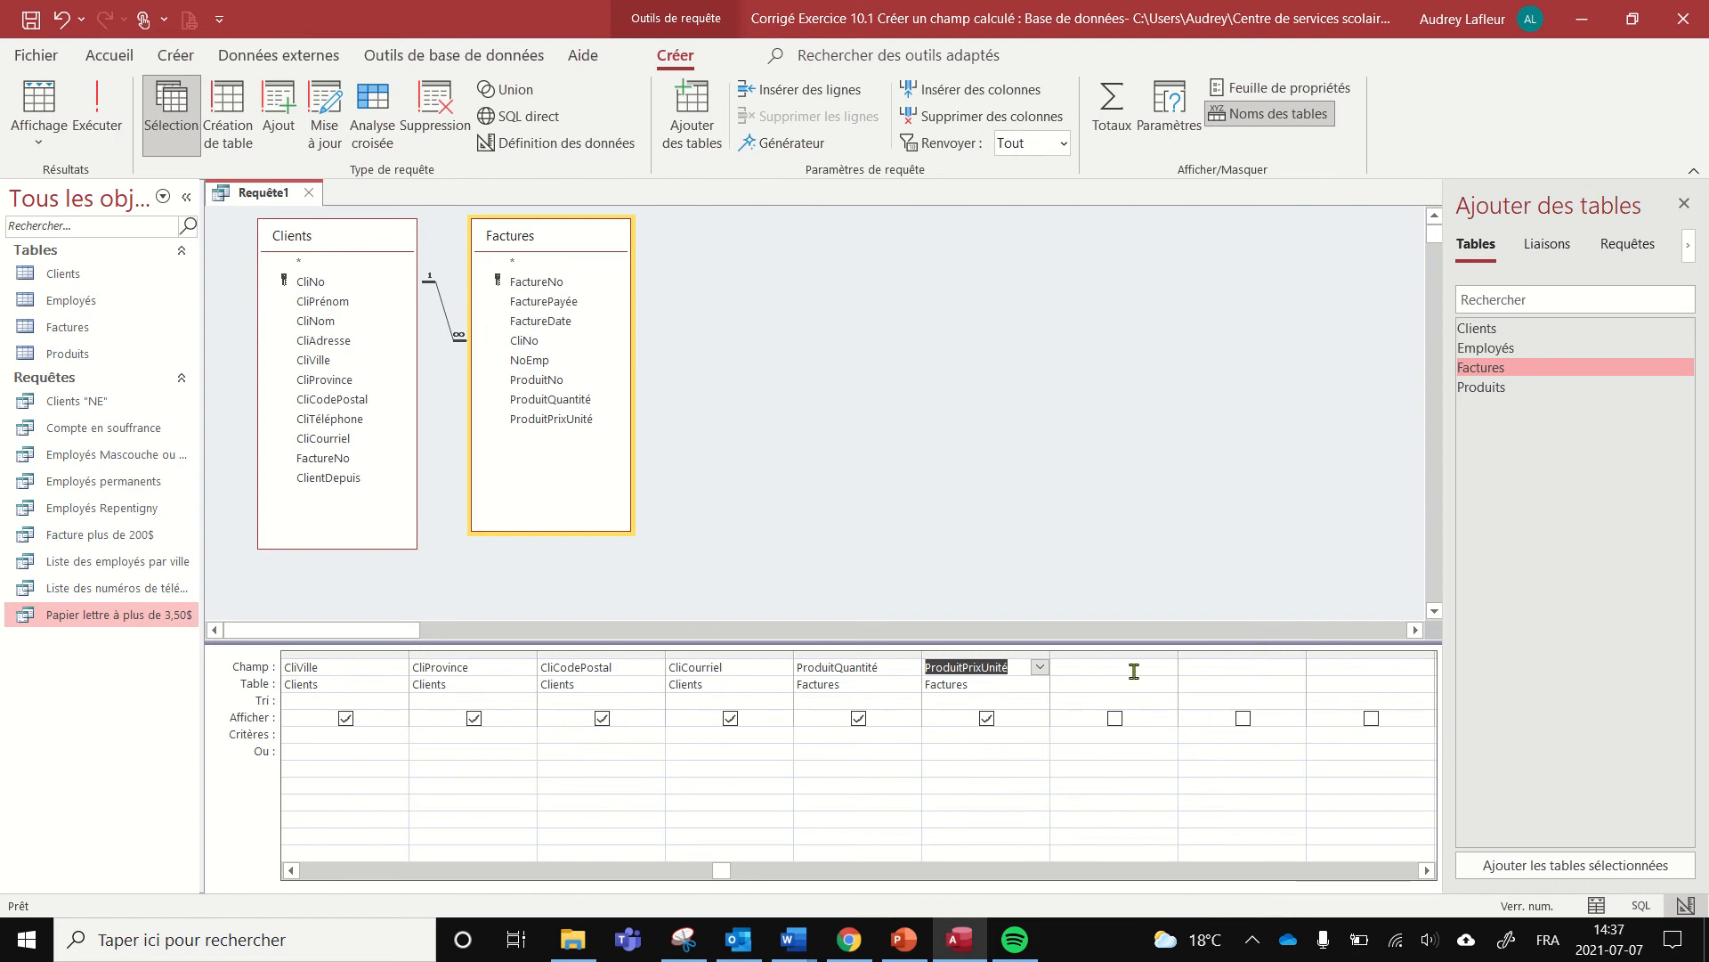
right_click(1081, 674)
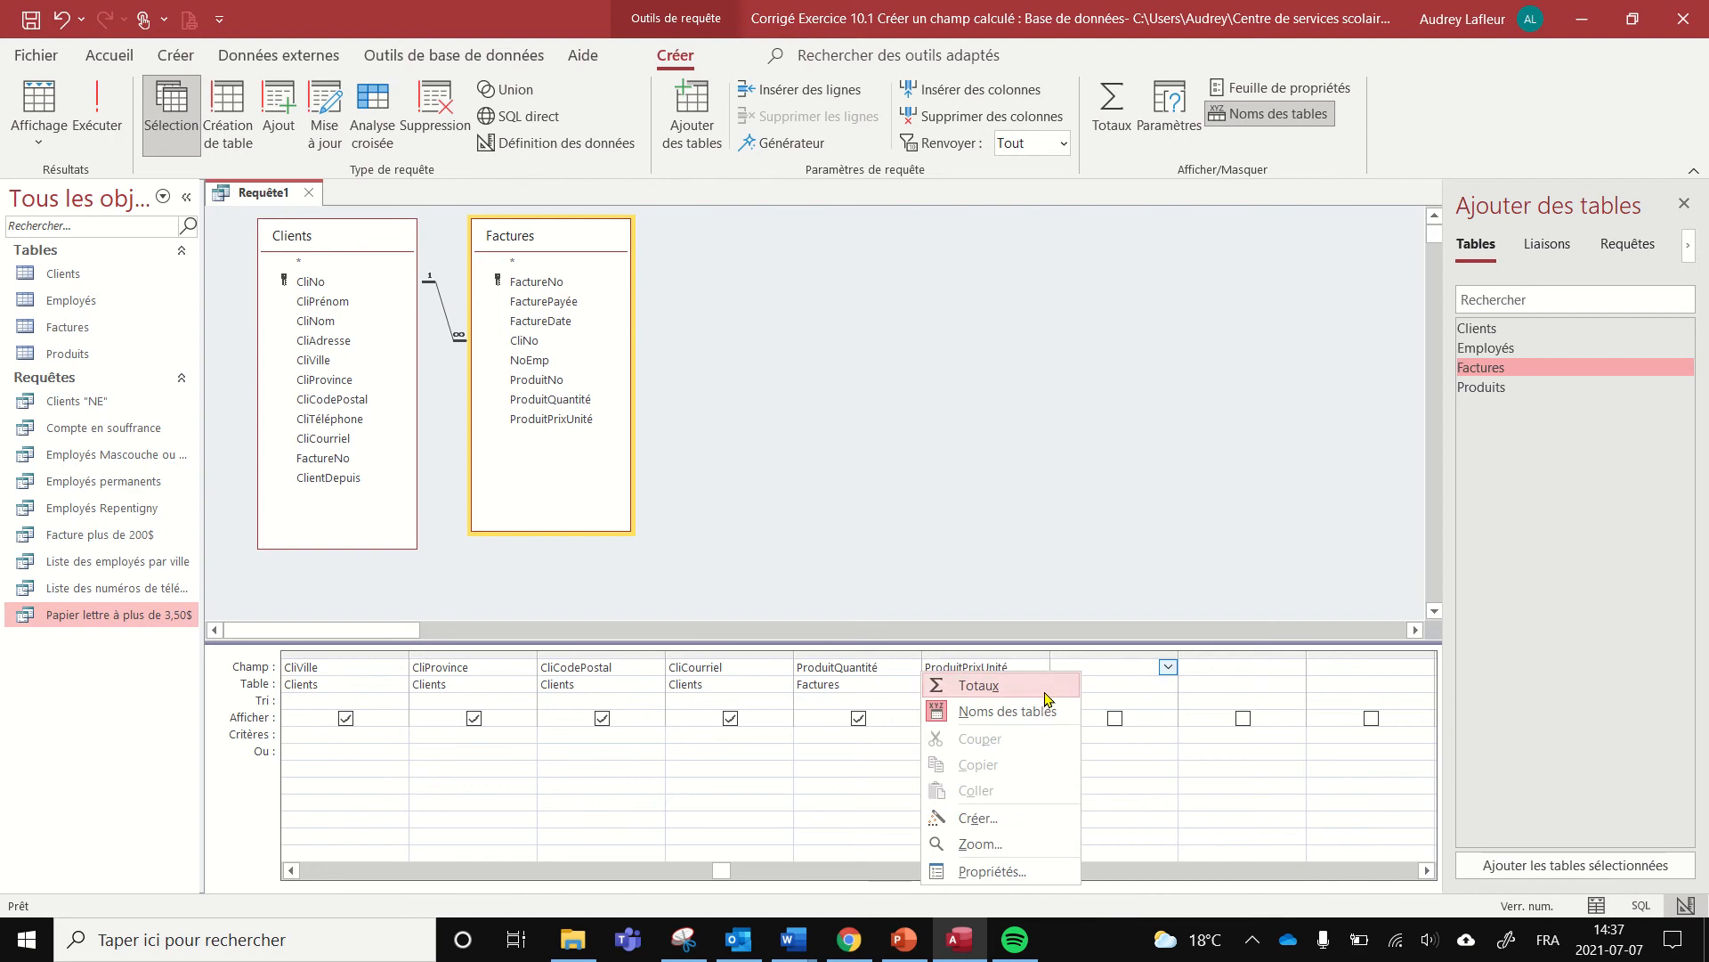
click(979, 846)
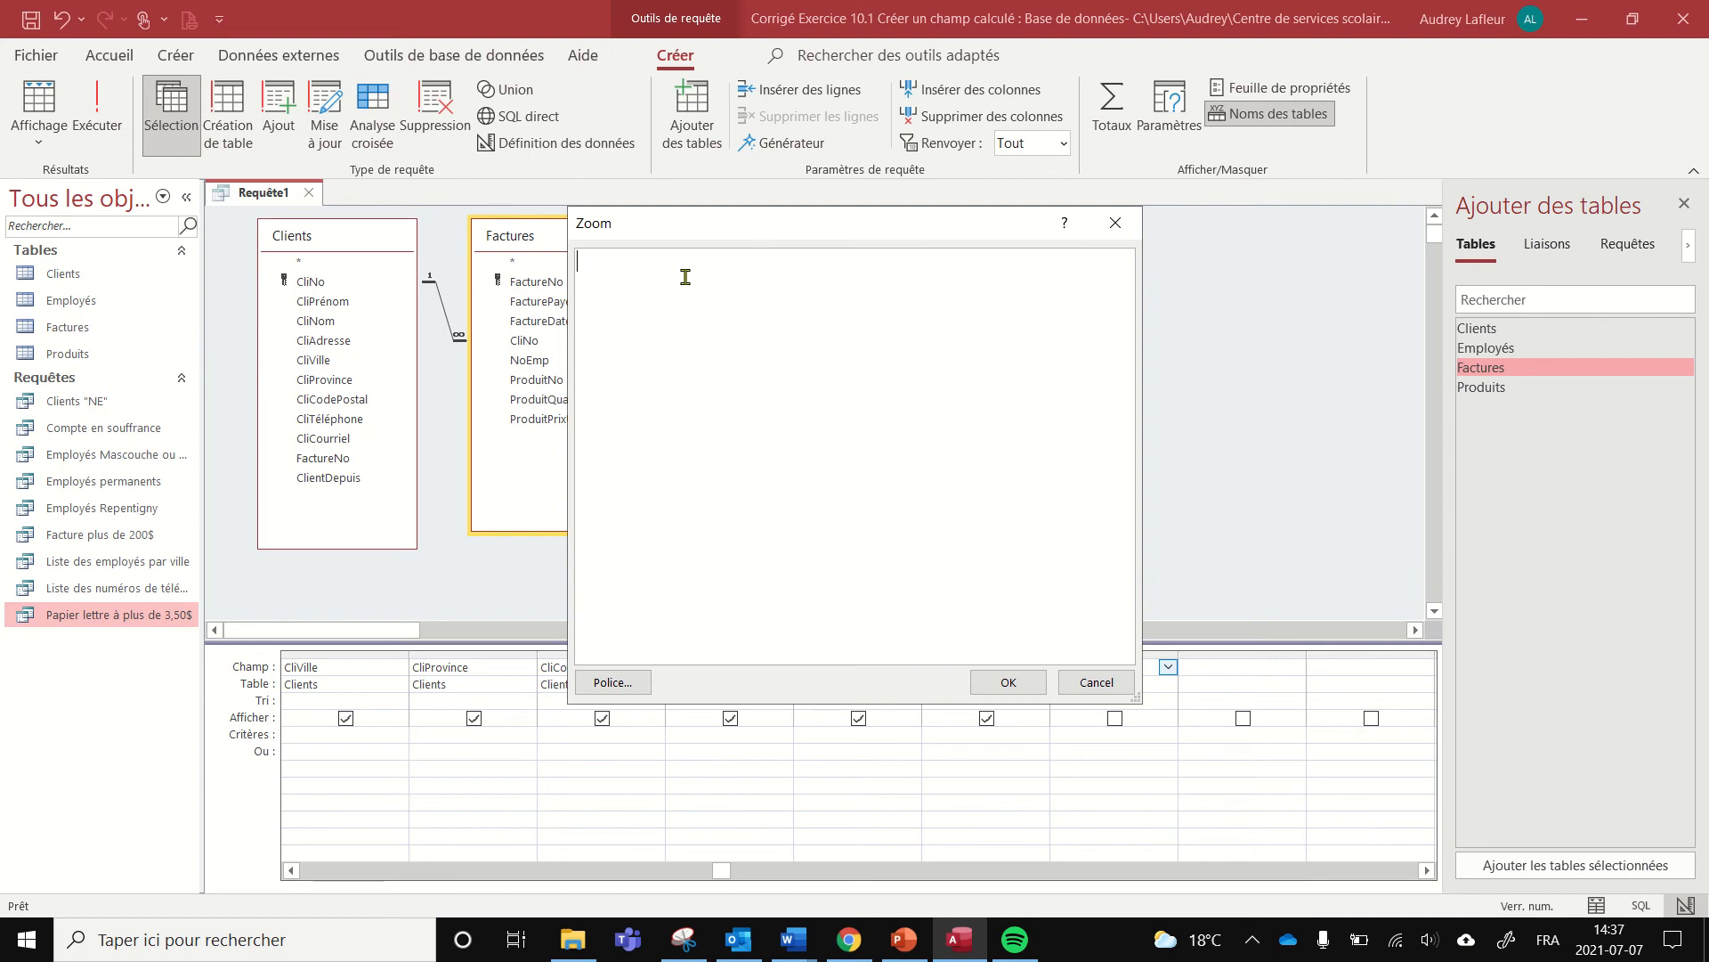
text(Ptix)
key(BackSpace)
key(BackSpace)
text(rix total:[)
drag(830, 238, 713, 149)
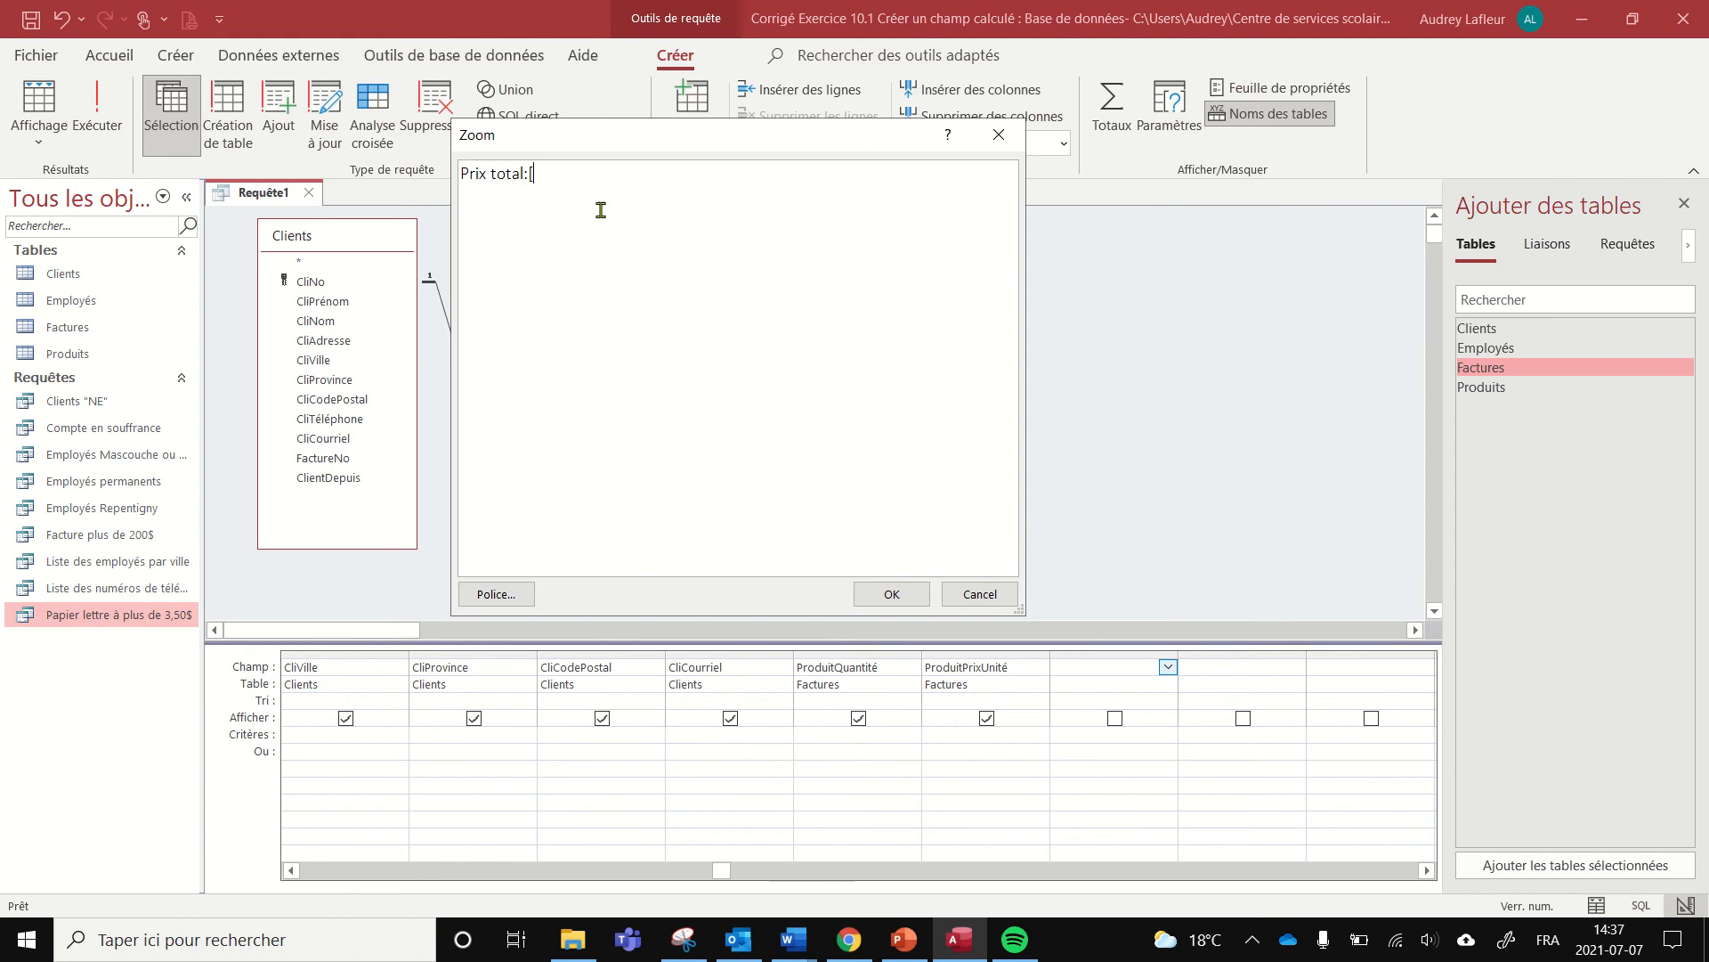
text(Produit)
text(Quantité])
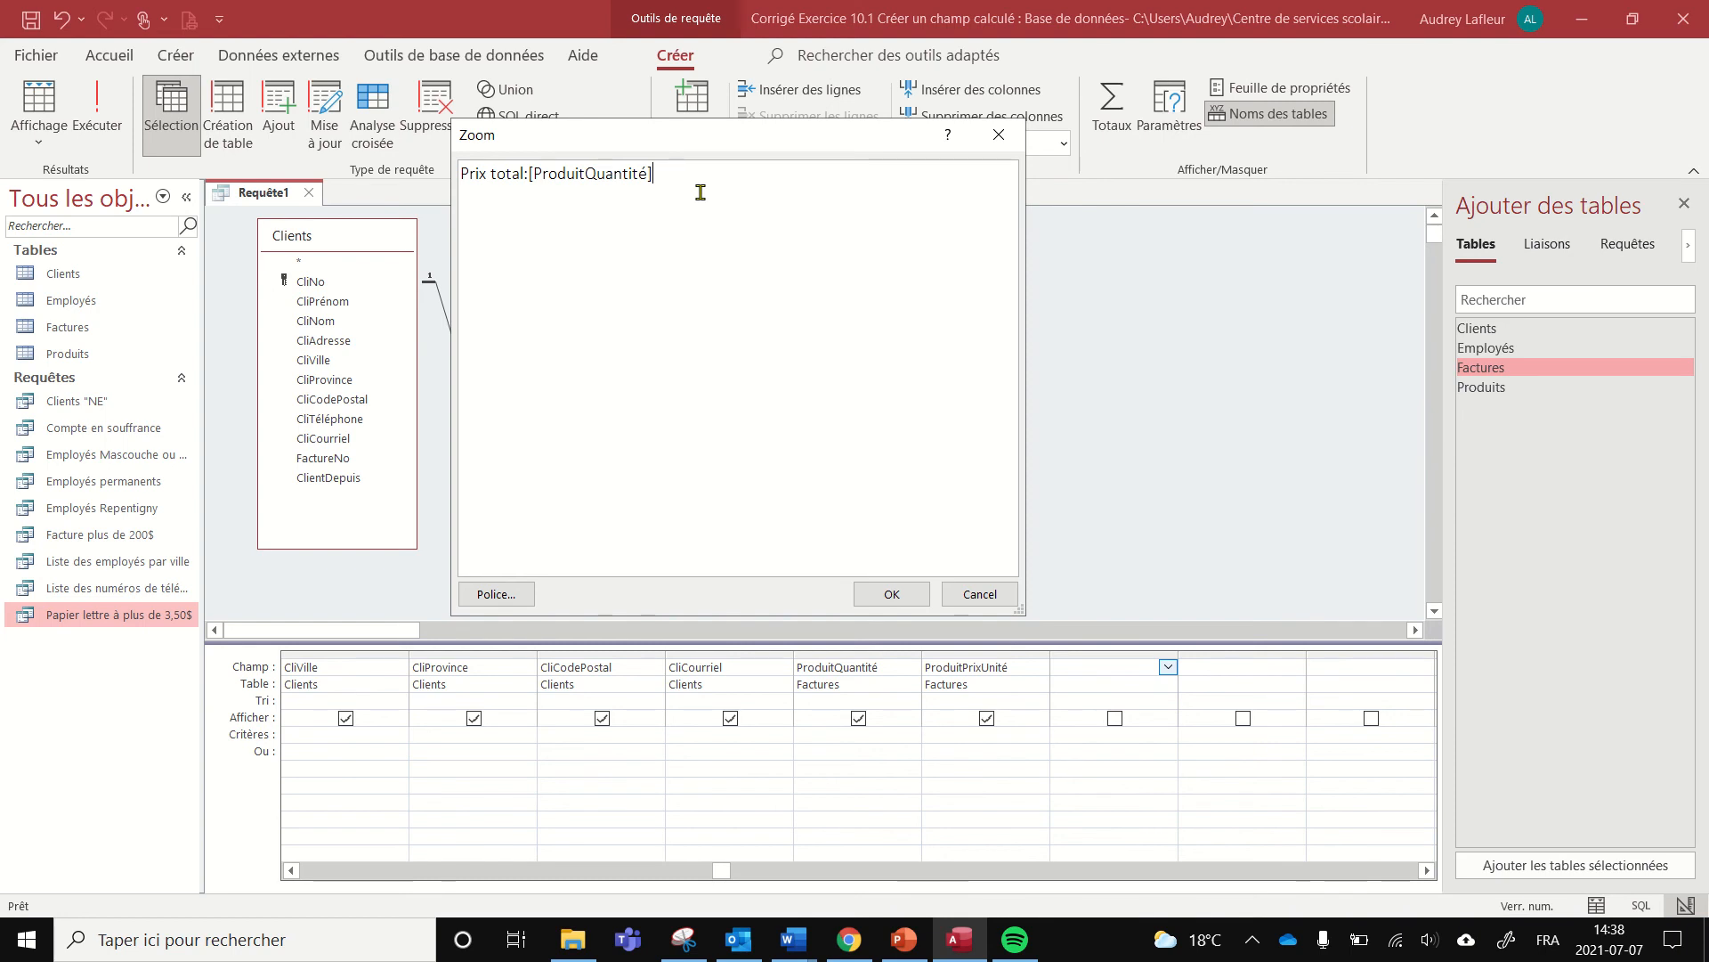
text(*[)
text(ProduitPrixUnité])
click(891, 594)
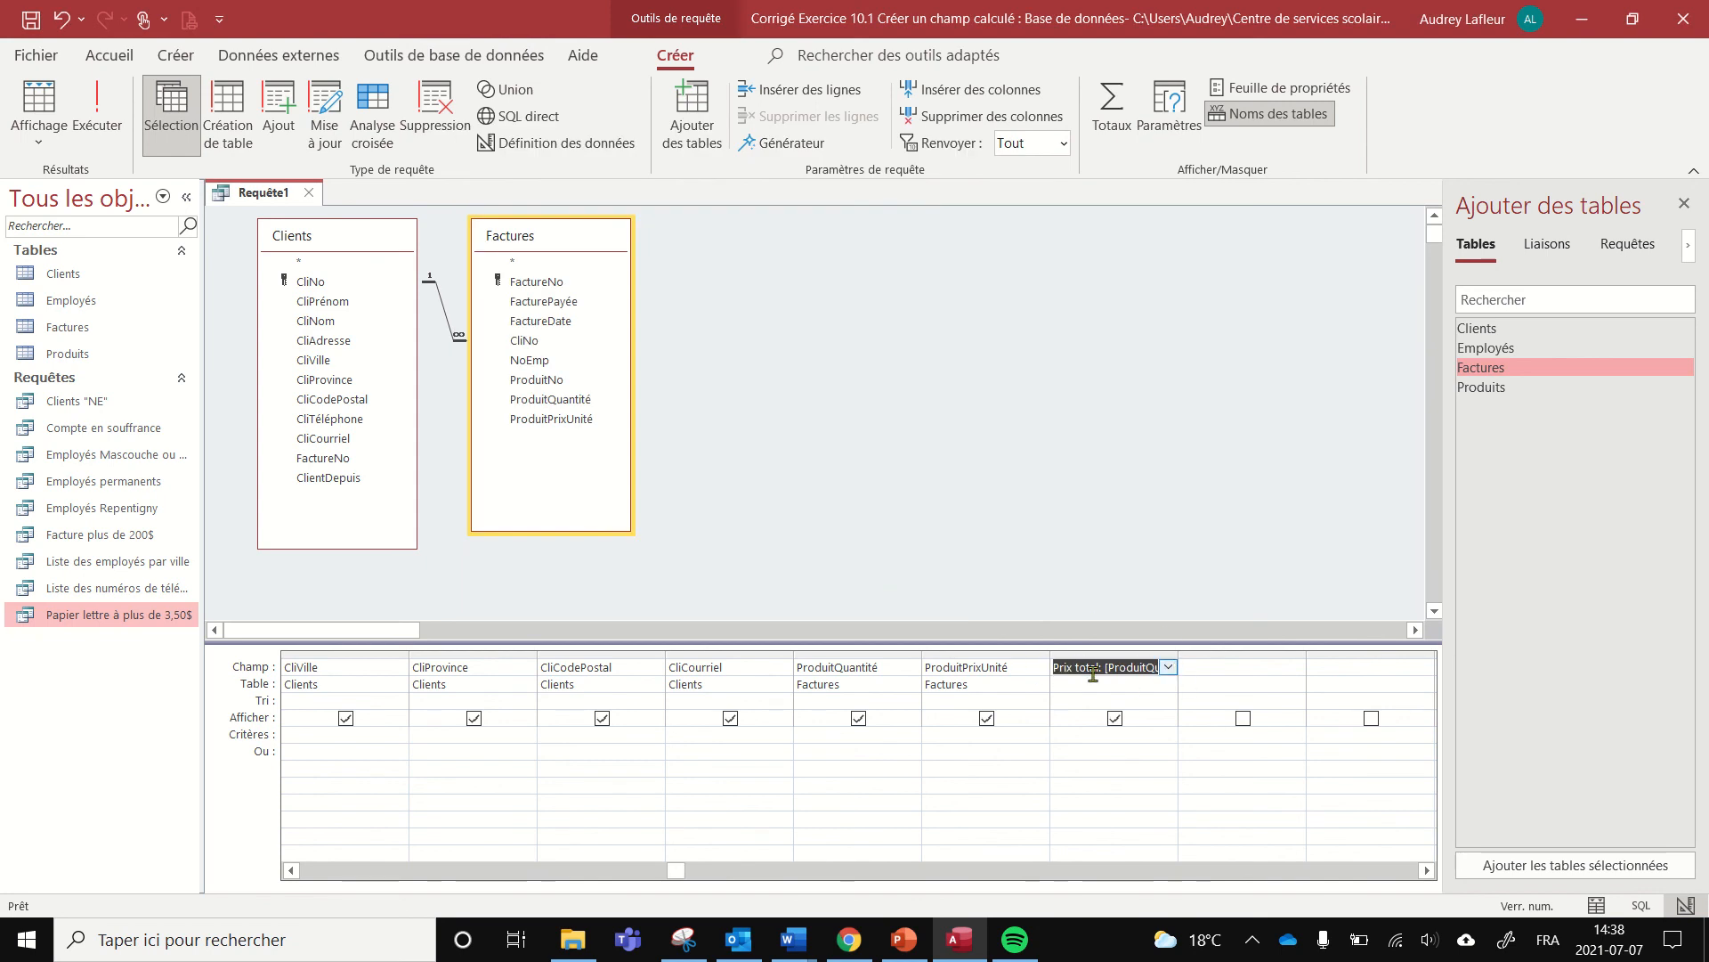
Review the full expression of the Prix total calculated field in the Zoom dialog
right_click(1145, 667)
click(1077, 842)
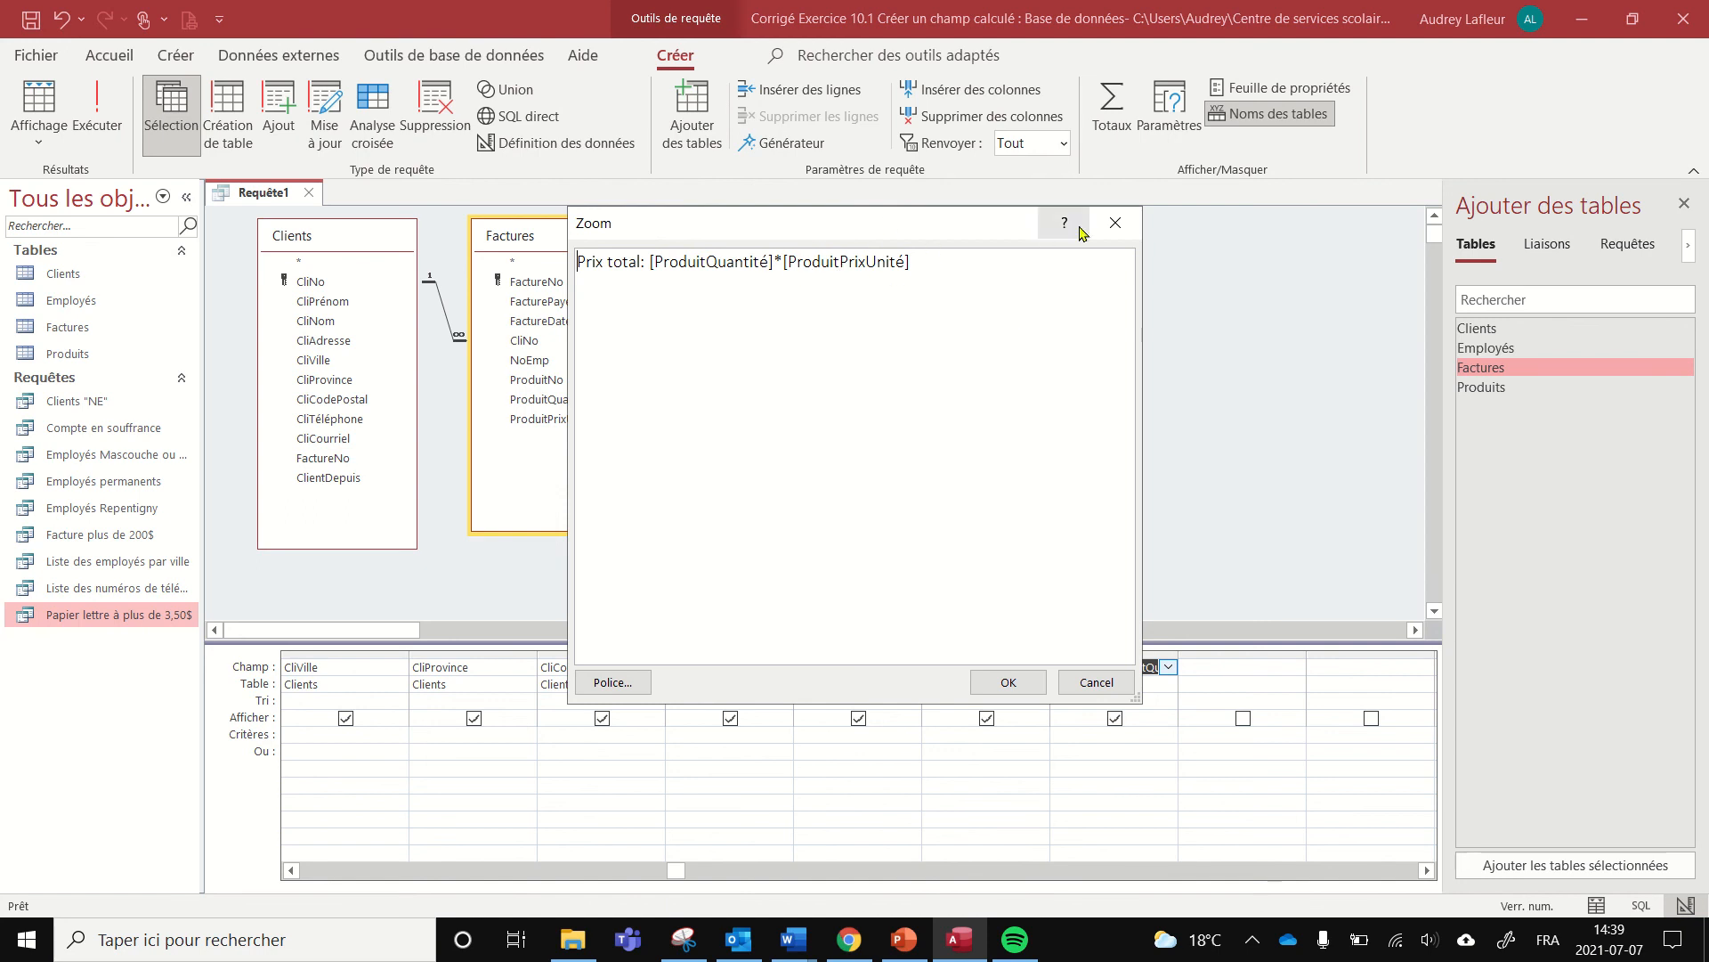
click(1009, 682)
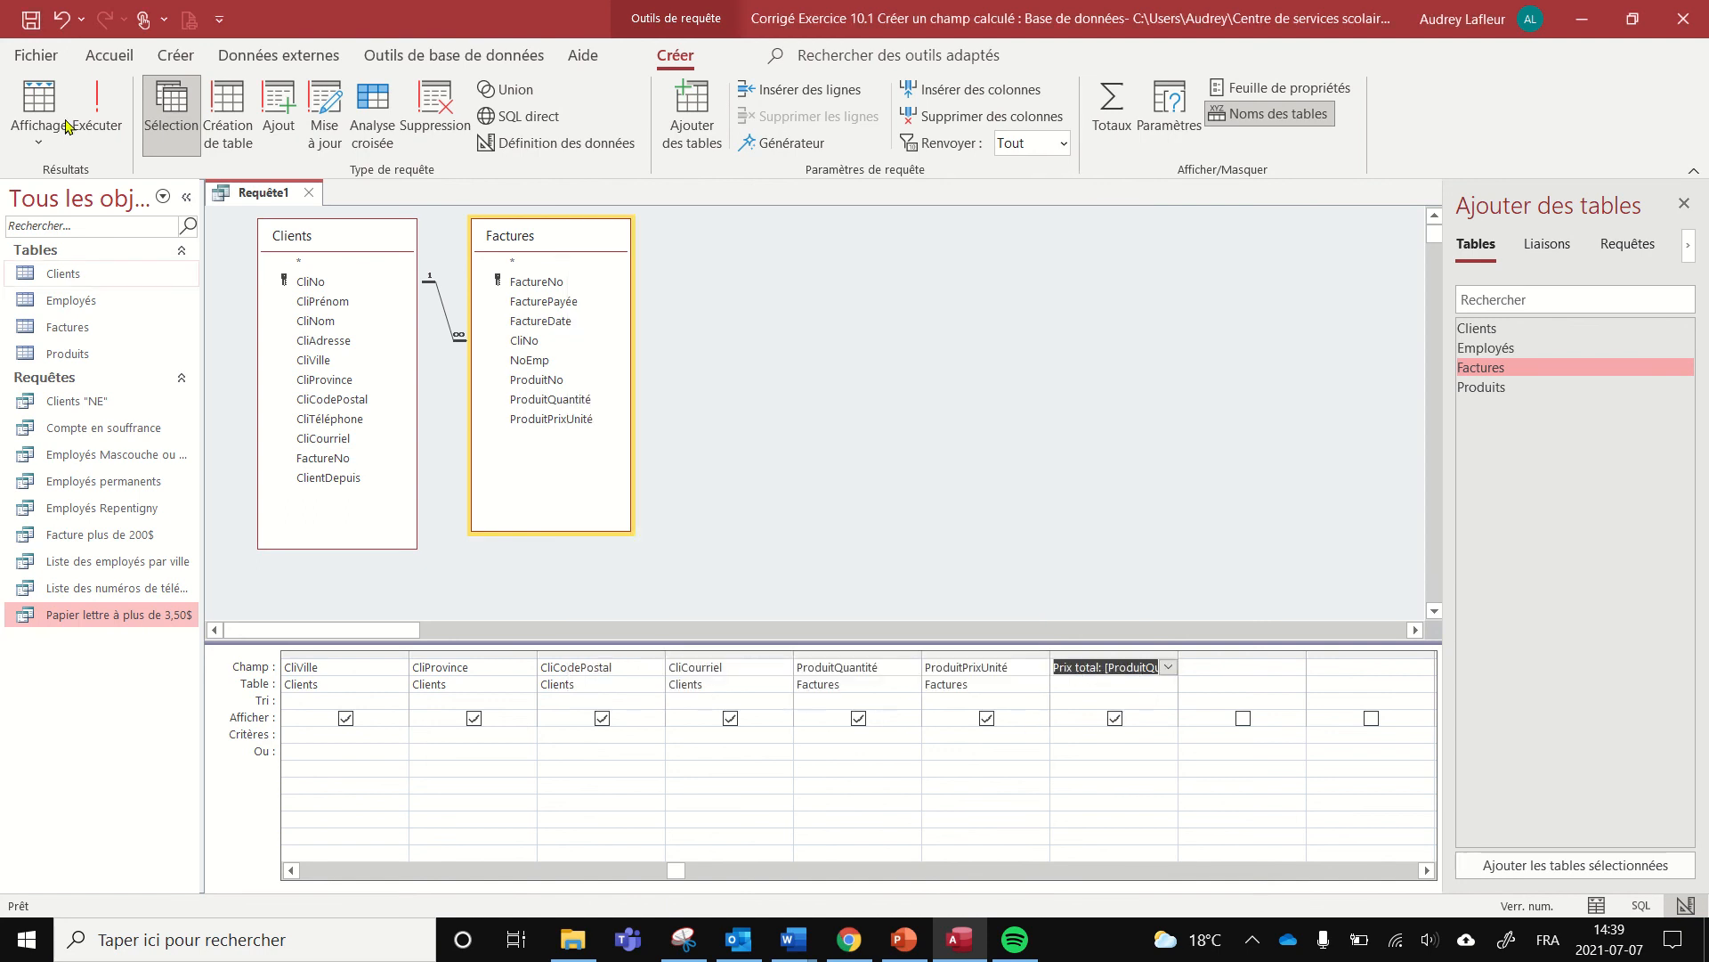
Save the query as "Prix total" and run it
click(32, 20)
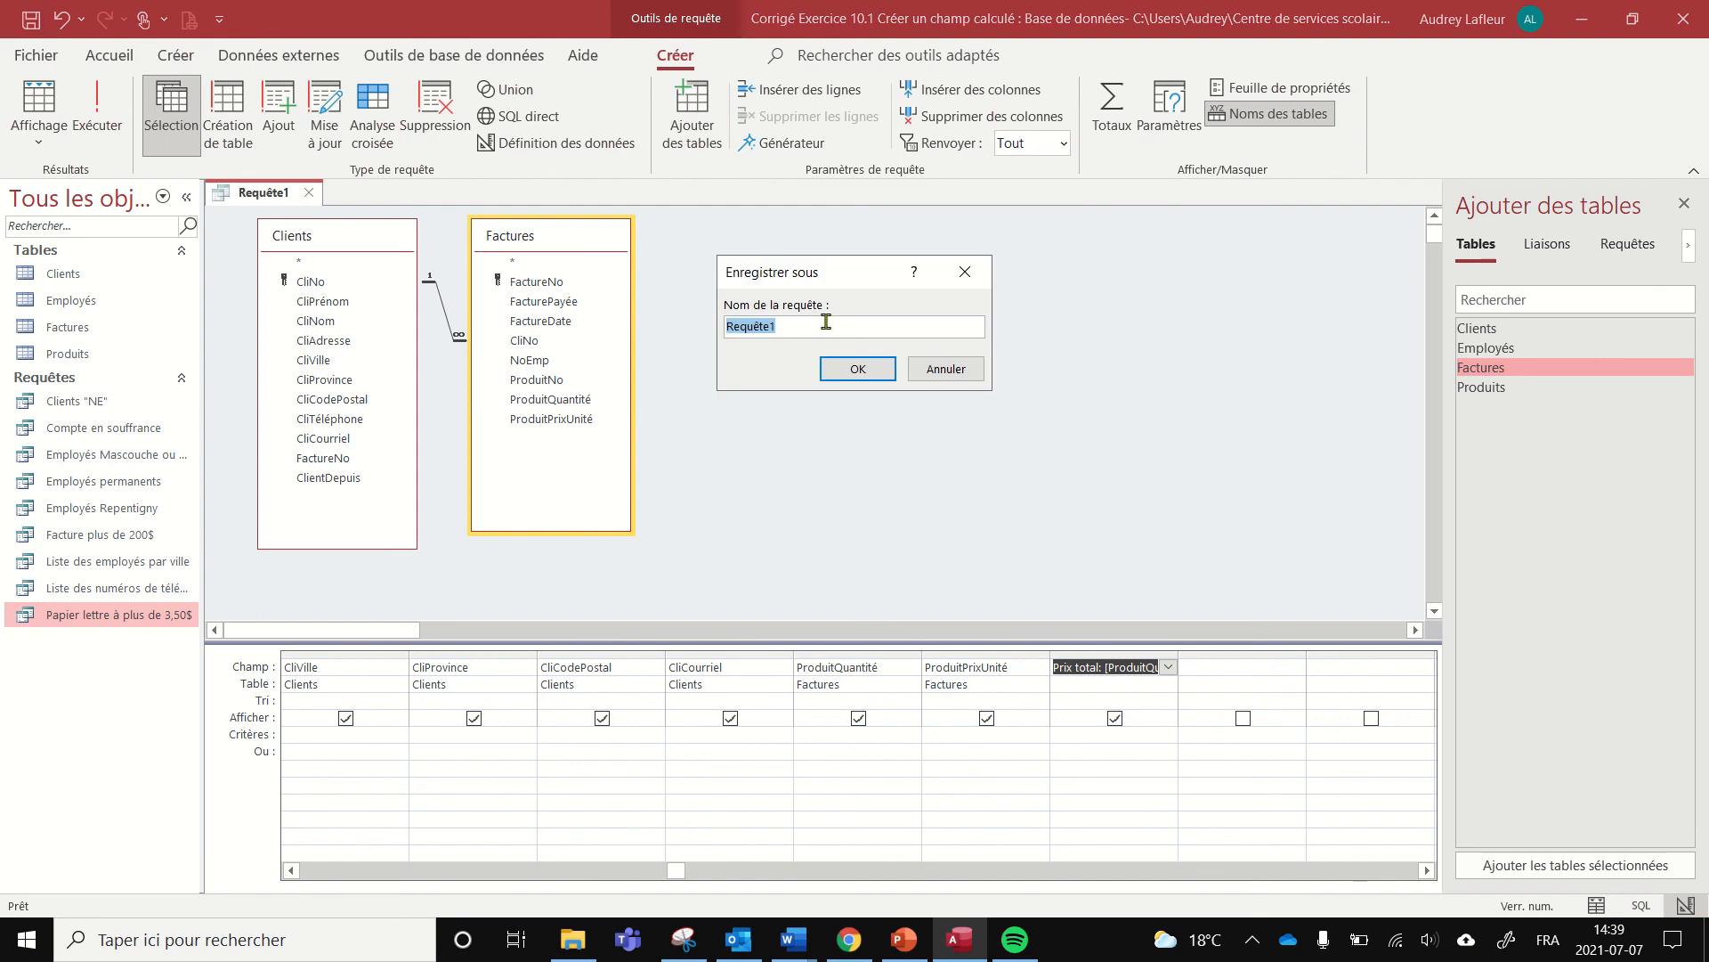
text(Prix total)
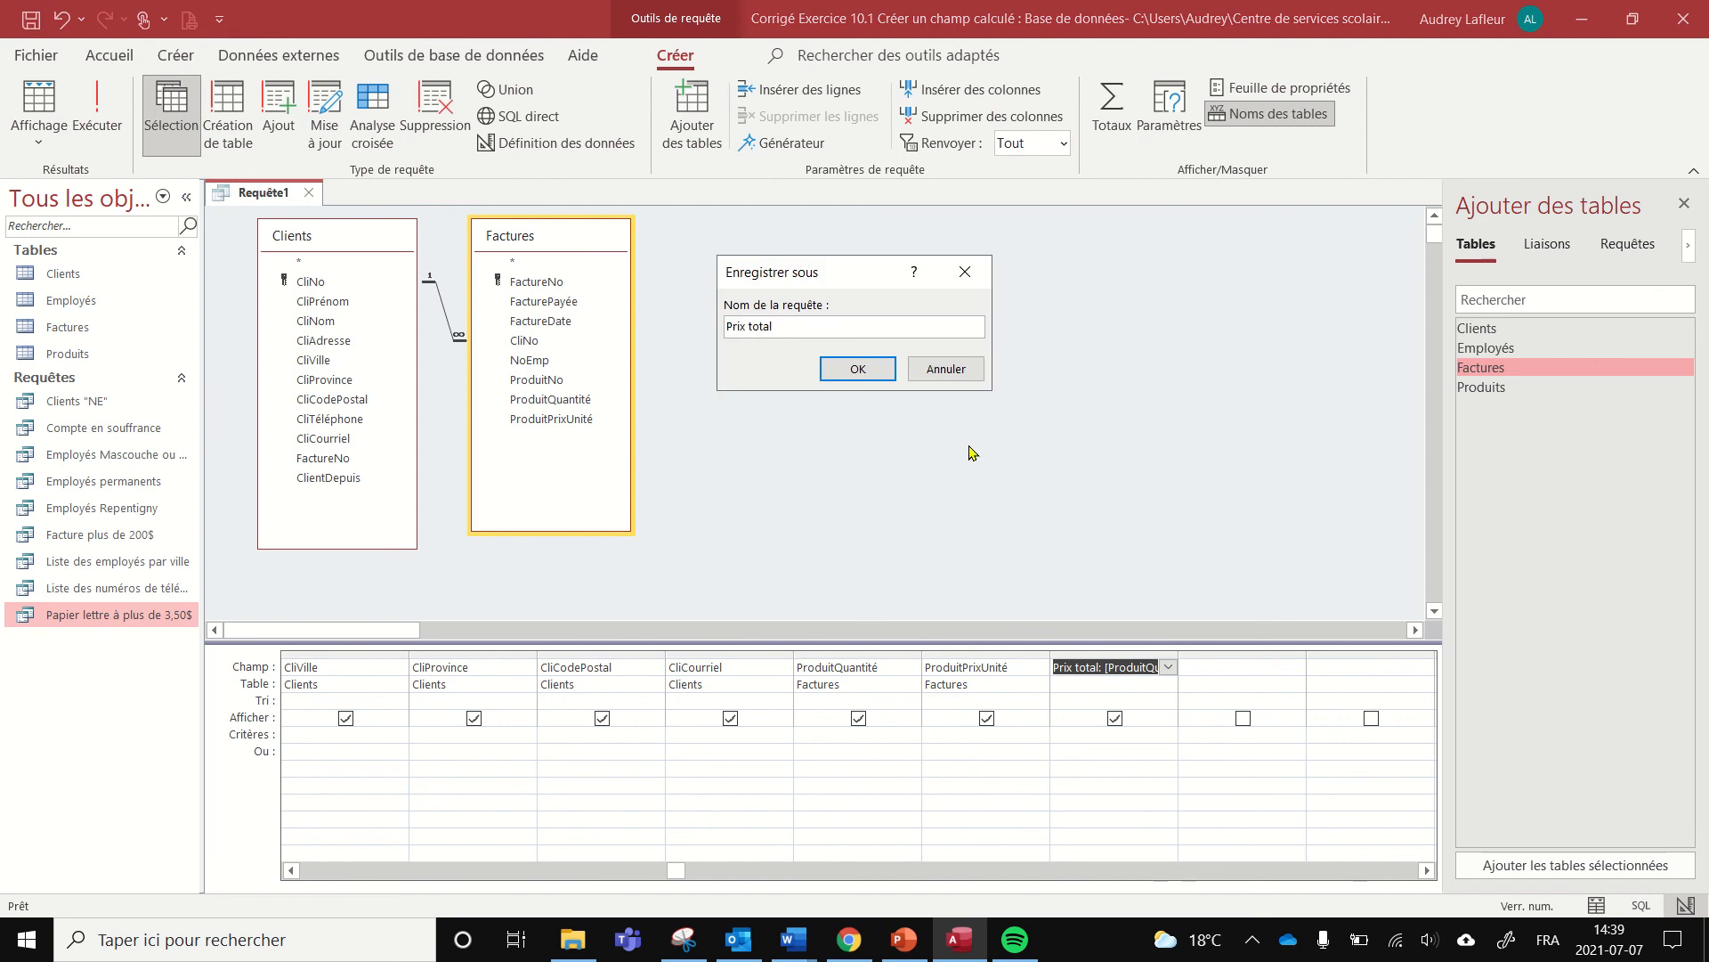
click(857, 372)
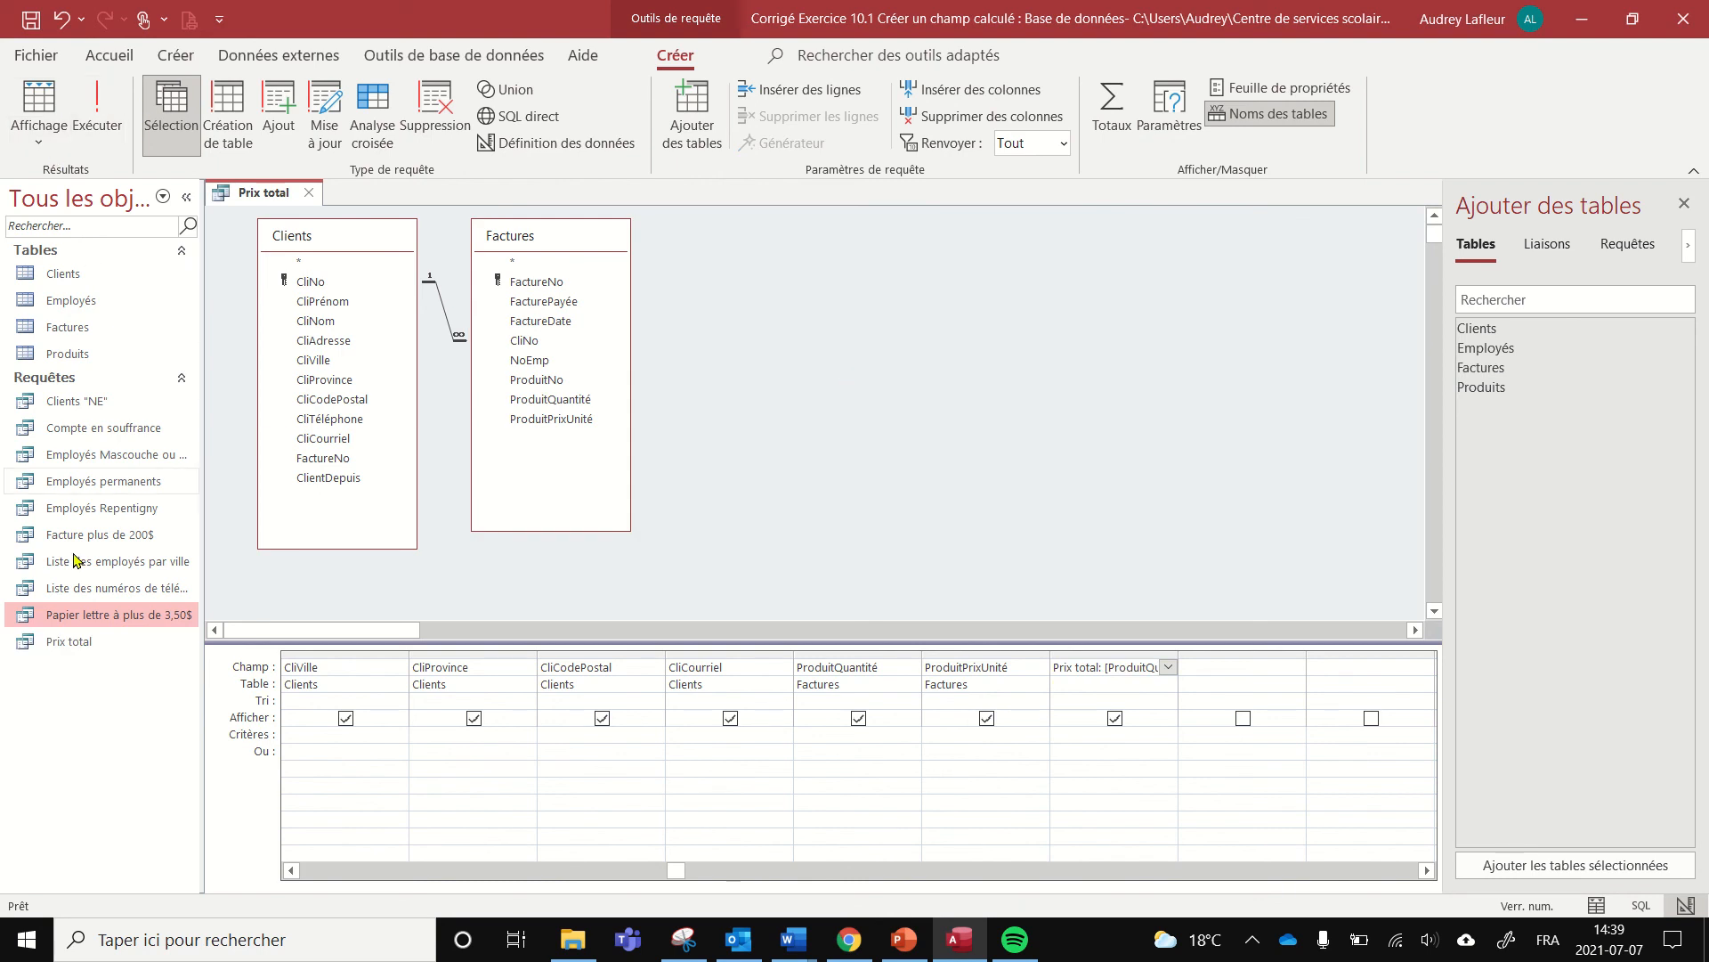
click(110, 100)
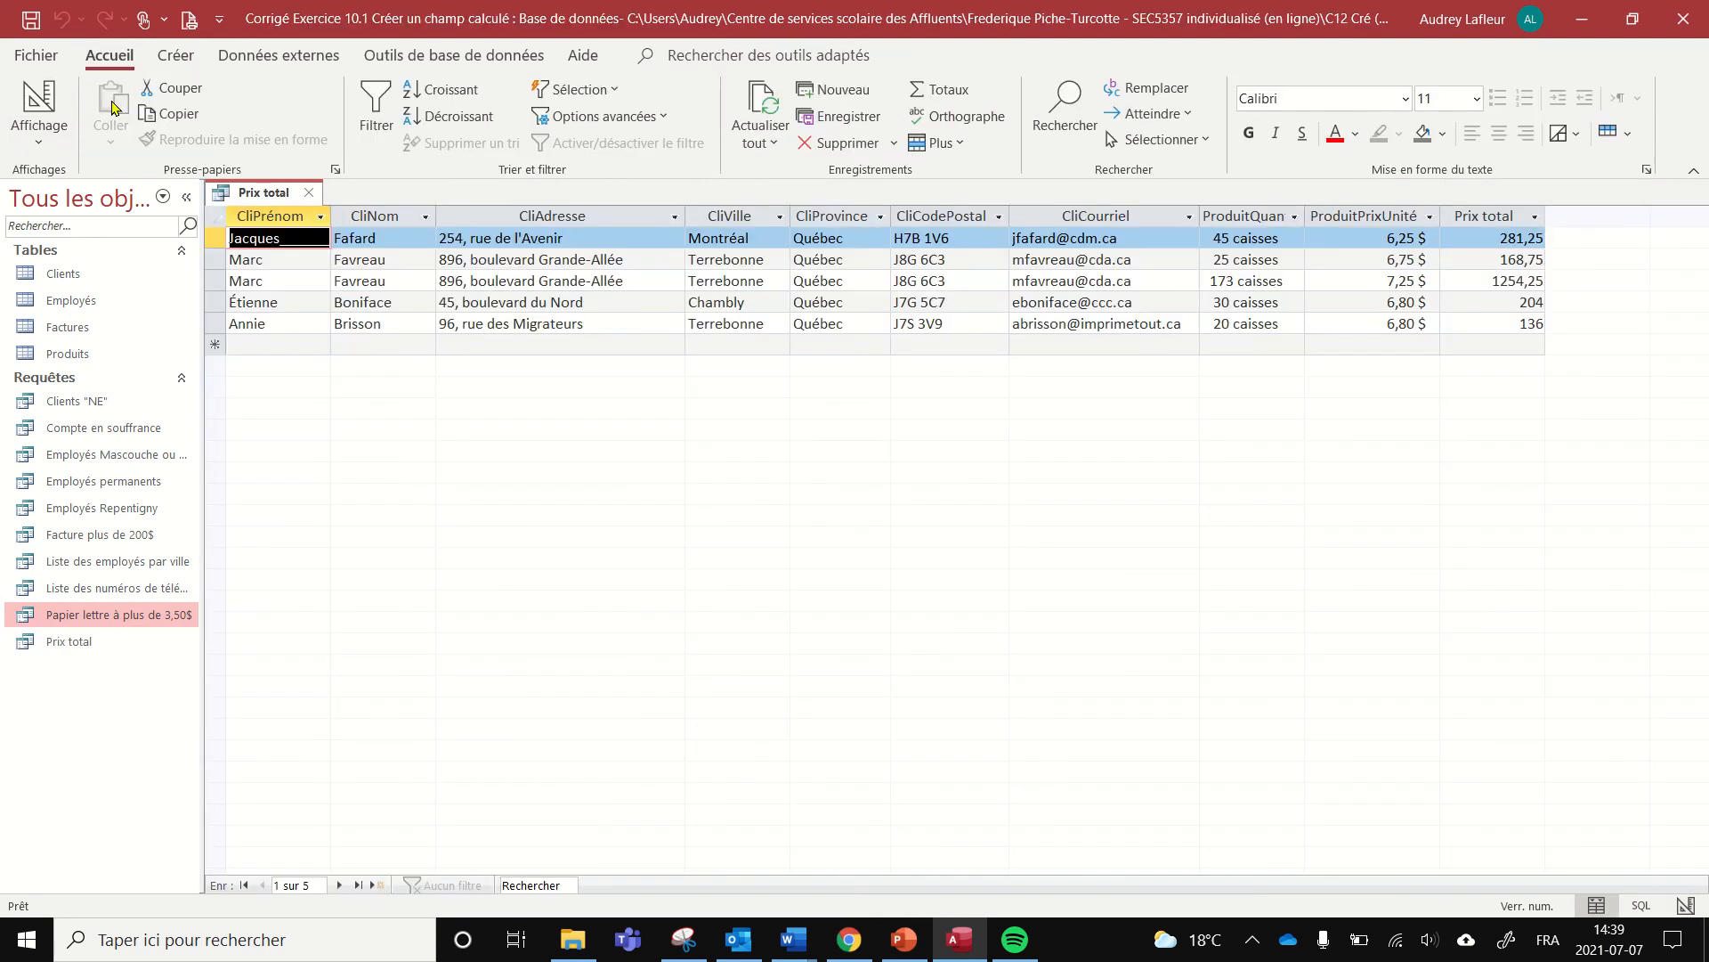